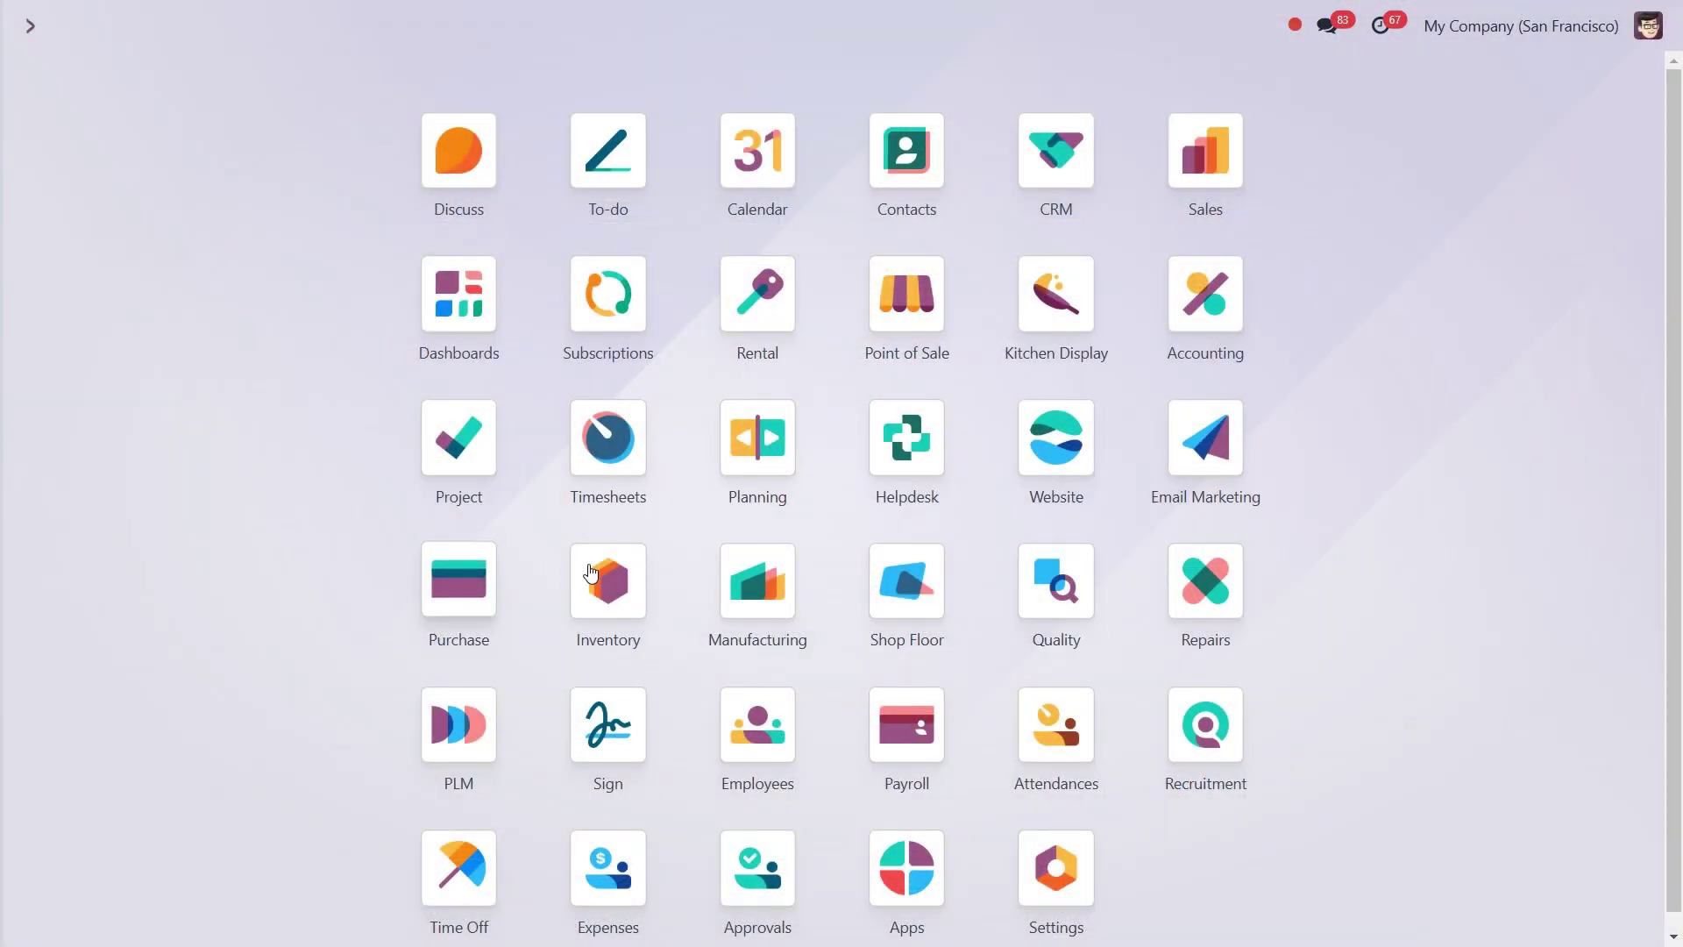
- Check that Lots & Serial Numbers and Expiration Dates are enabled under Traceability in Inventory Settings
{"action": "left_click", "coordinate": [624, 583]}
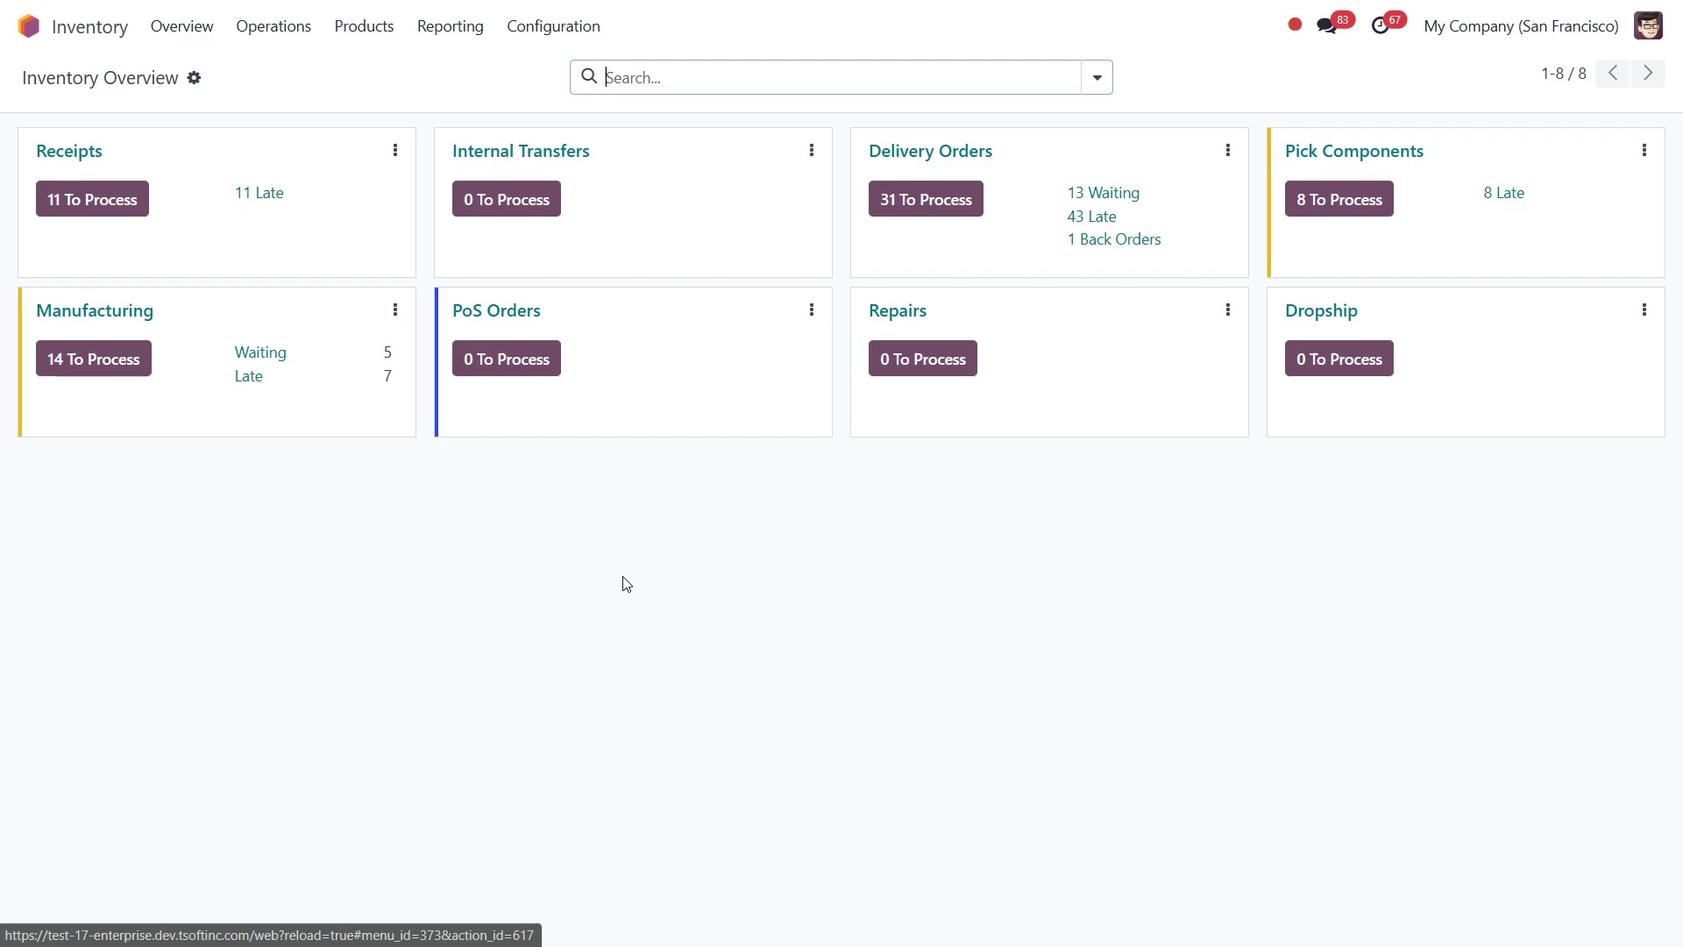
{"action": "left_click", "coordinate": [560, 26]}
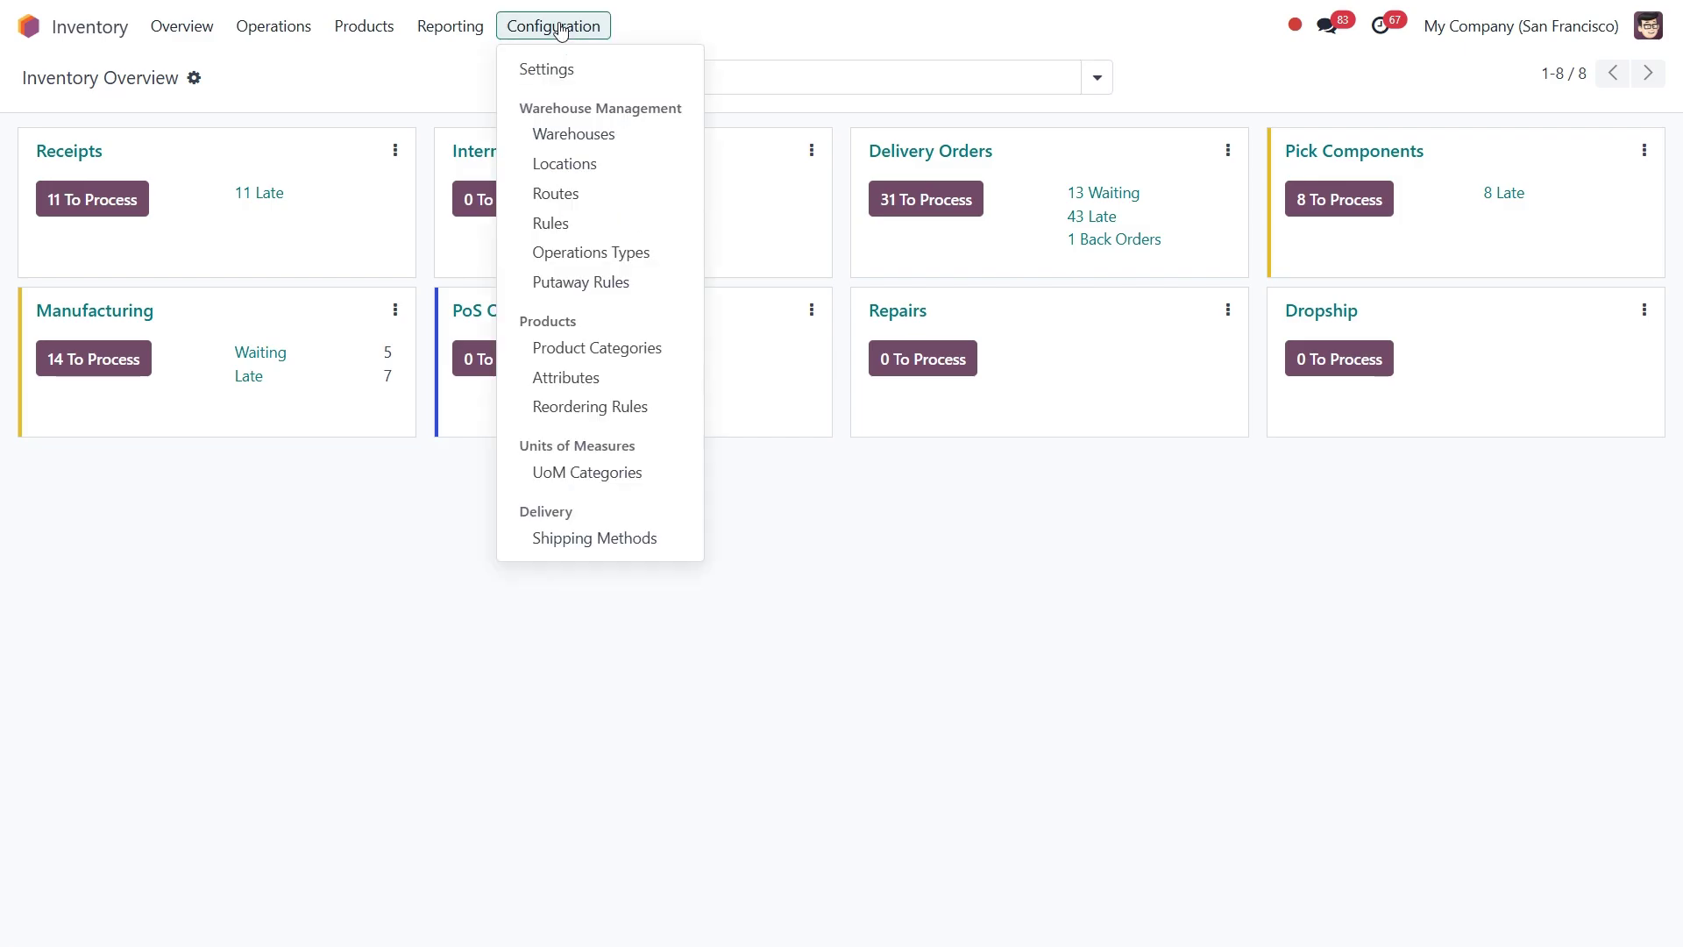
{"action": "left_click", "coordinate": [563, 70]}
{"action": "scroll", "coordinate": [578, 474], "scroll_direction": "down", "scroll_amount": 12}
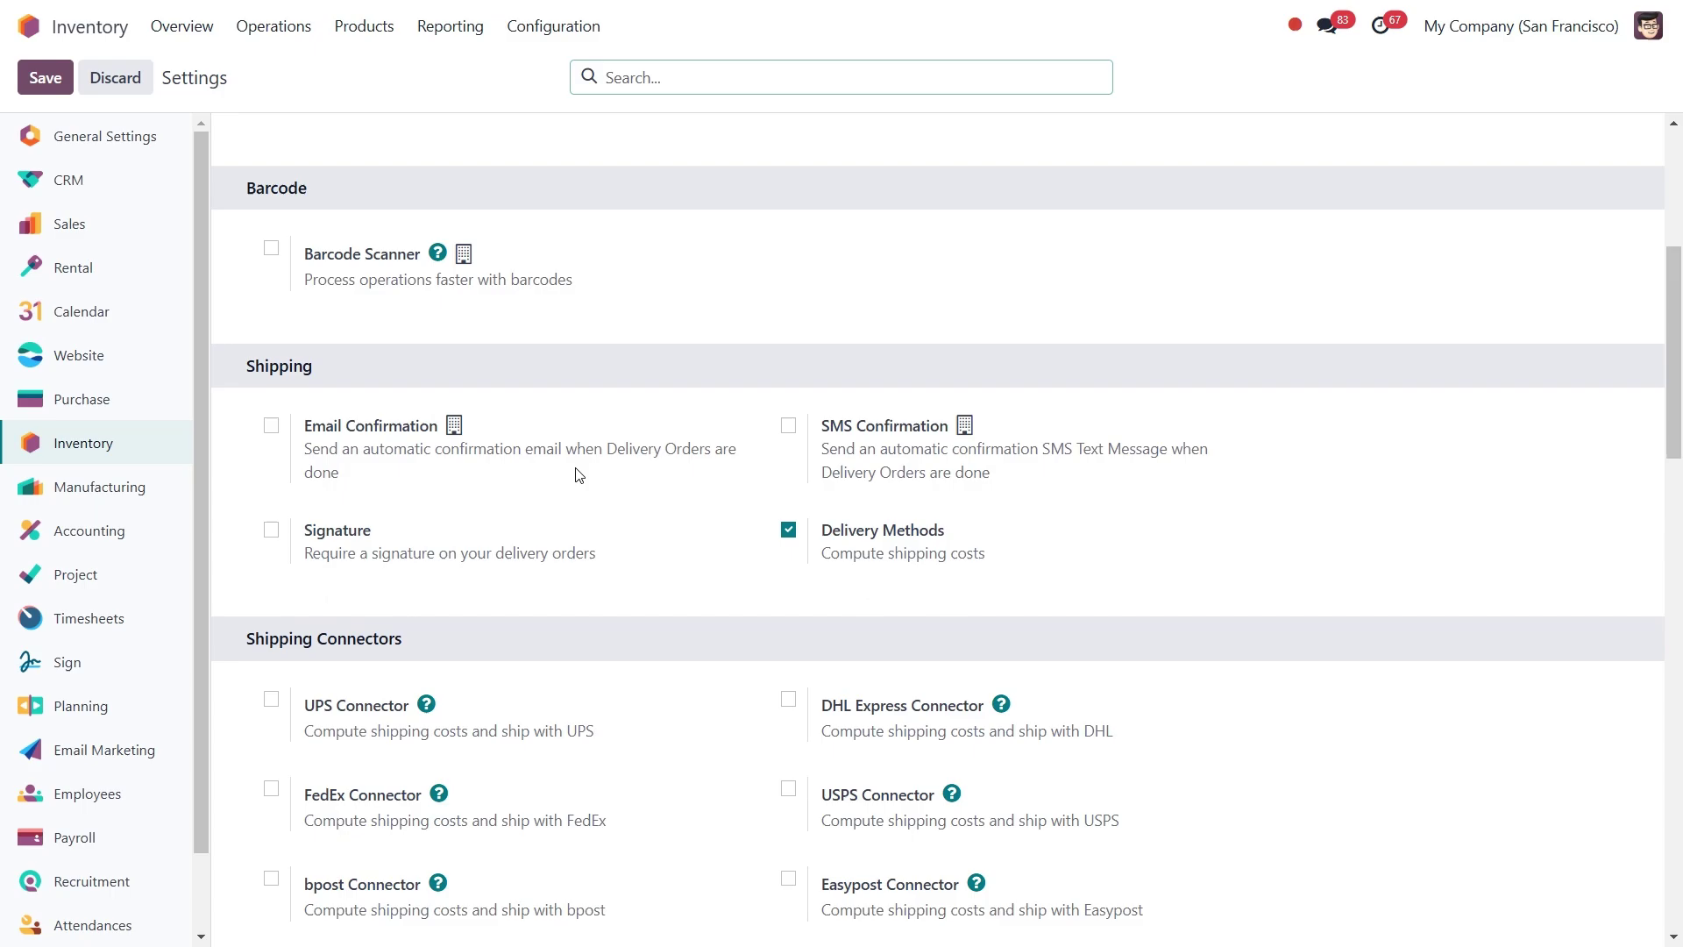
{"action": "scroll", "coordinate": [578, 475], "scroll_direction": "down", "scroll_amount": 3}
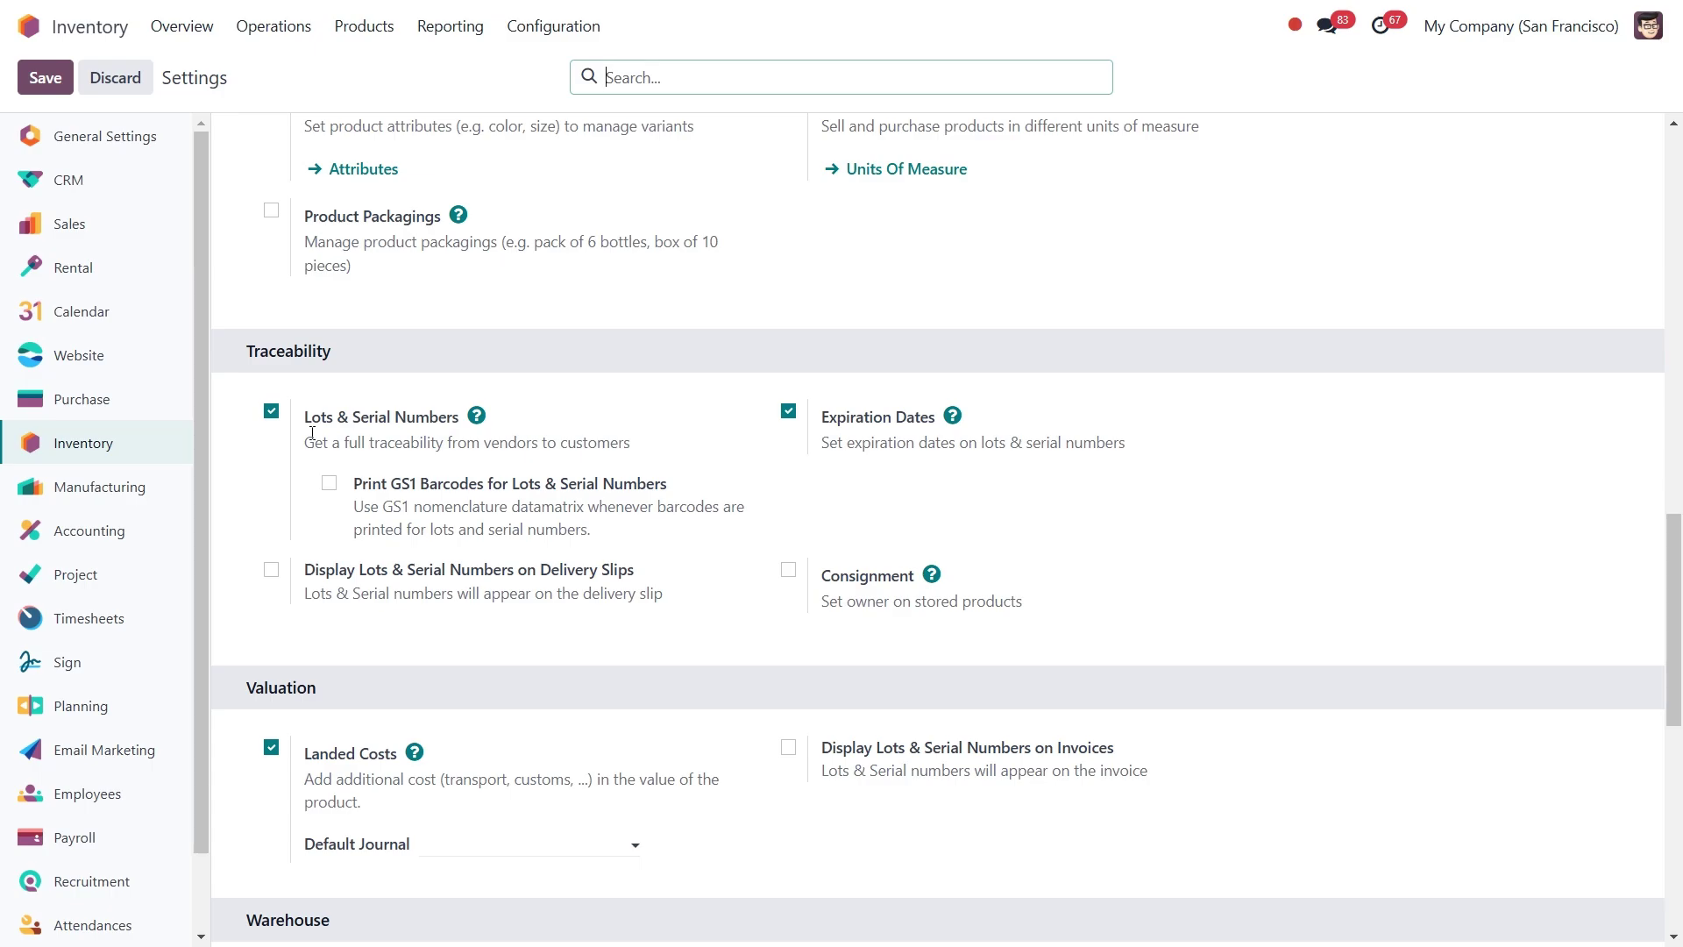
{"action": "mouse_move", "coordinate": [920, 439]}
- Open the Glue Stick product form from the Inventory products list
{"action": "left_click", "coordinate": [368, 28]}
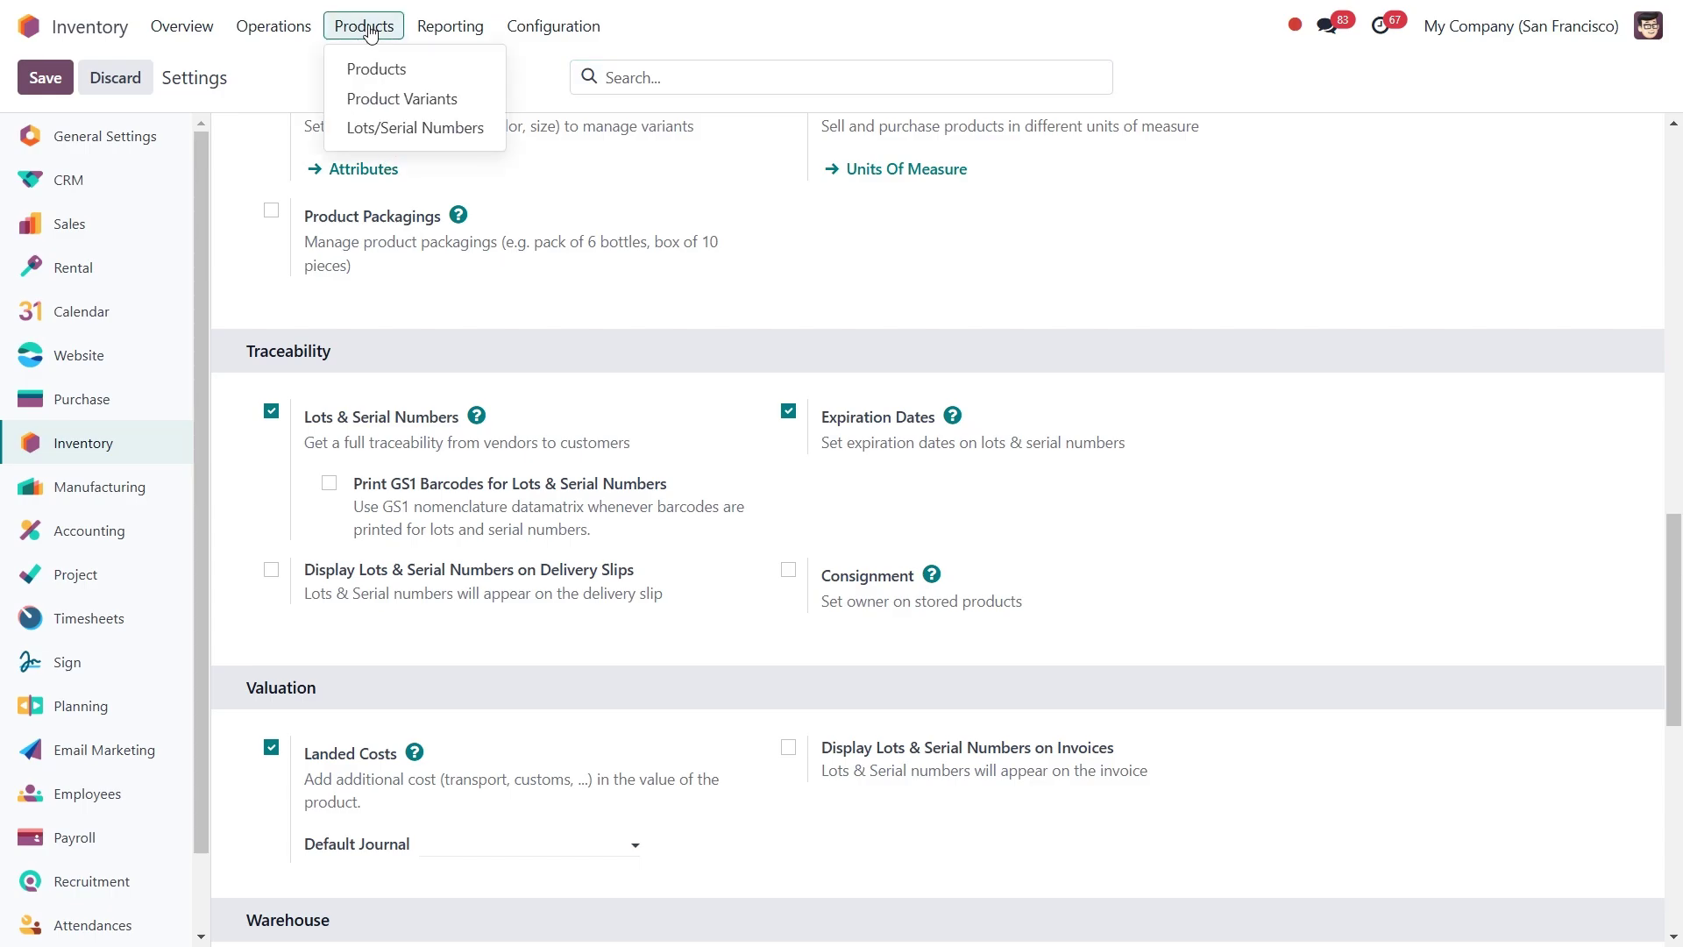
{"action": "left_click", "coordinate": [383, 65]}
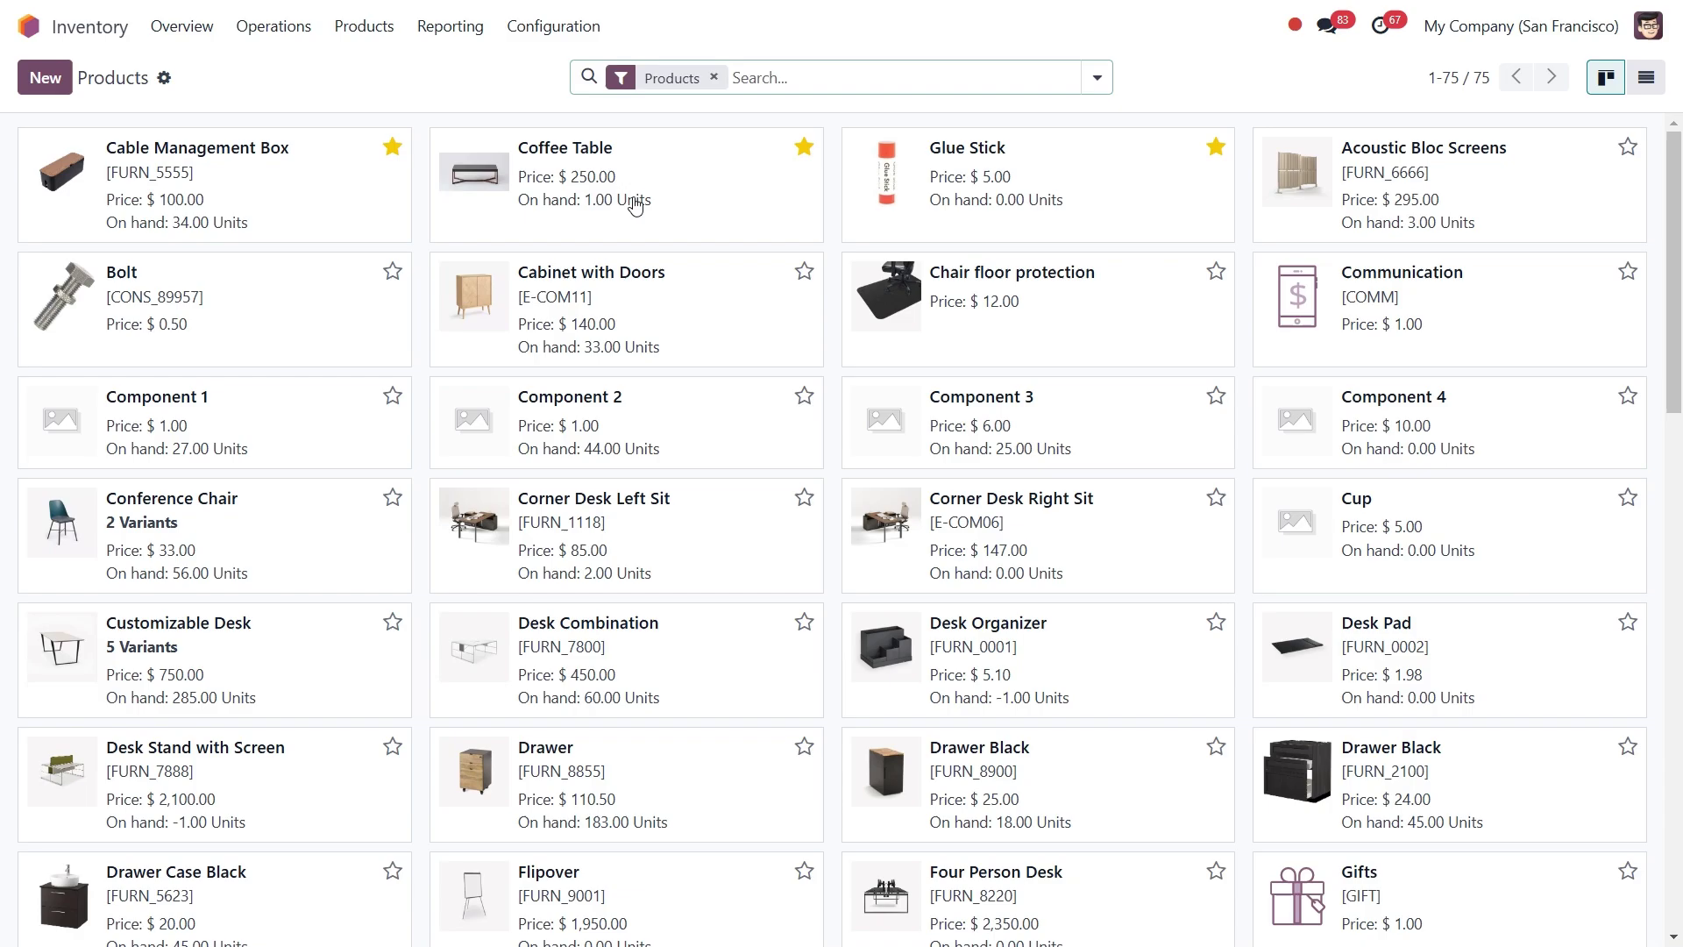
{"action": "left_click", "coordinate": [981, 170]}
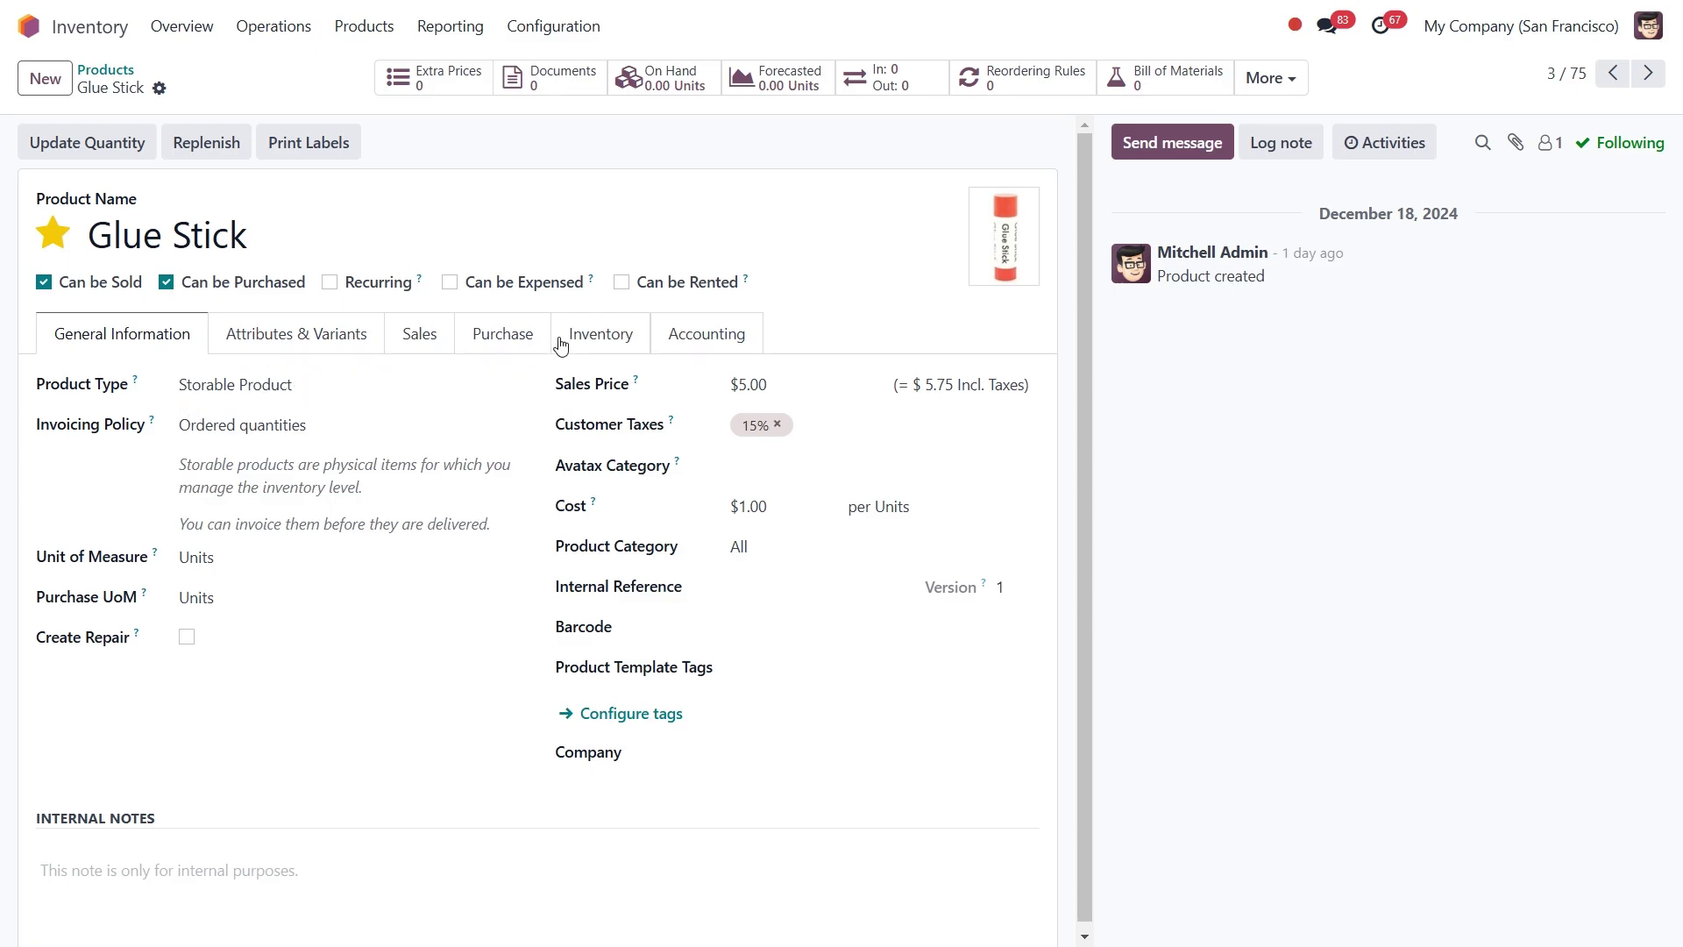
- Set Glue Stick's tracking to By Lots on its Inventory tab
{"action": "left_click", "coordinate": [597, 332]}
{"action": "scroll", "coordinate": [327, 587], "scroll_direction": "down", "scroll_amount": 3}
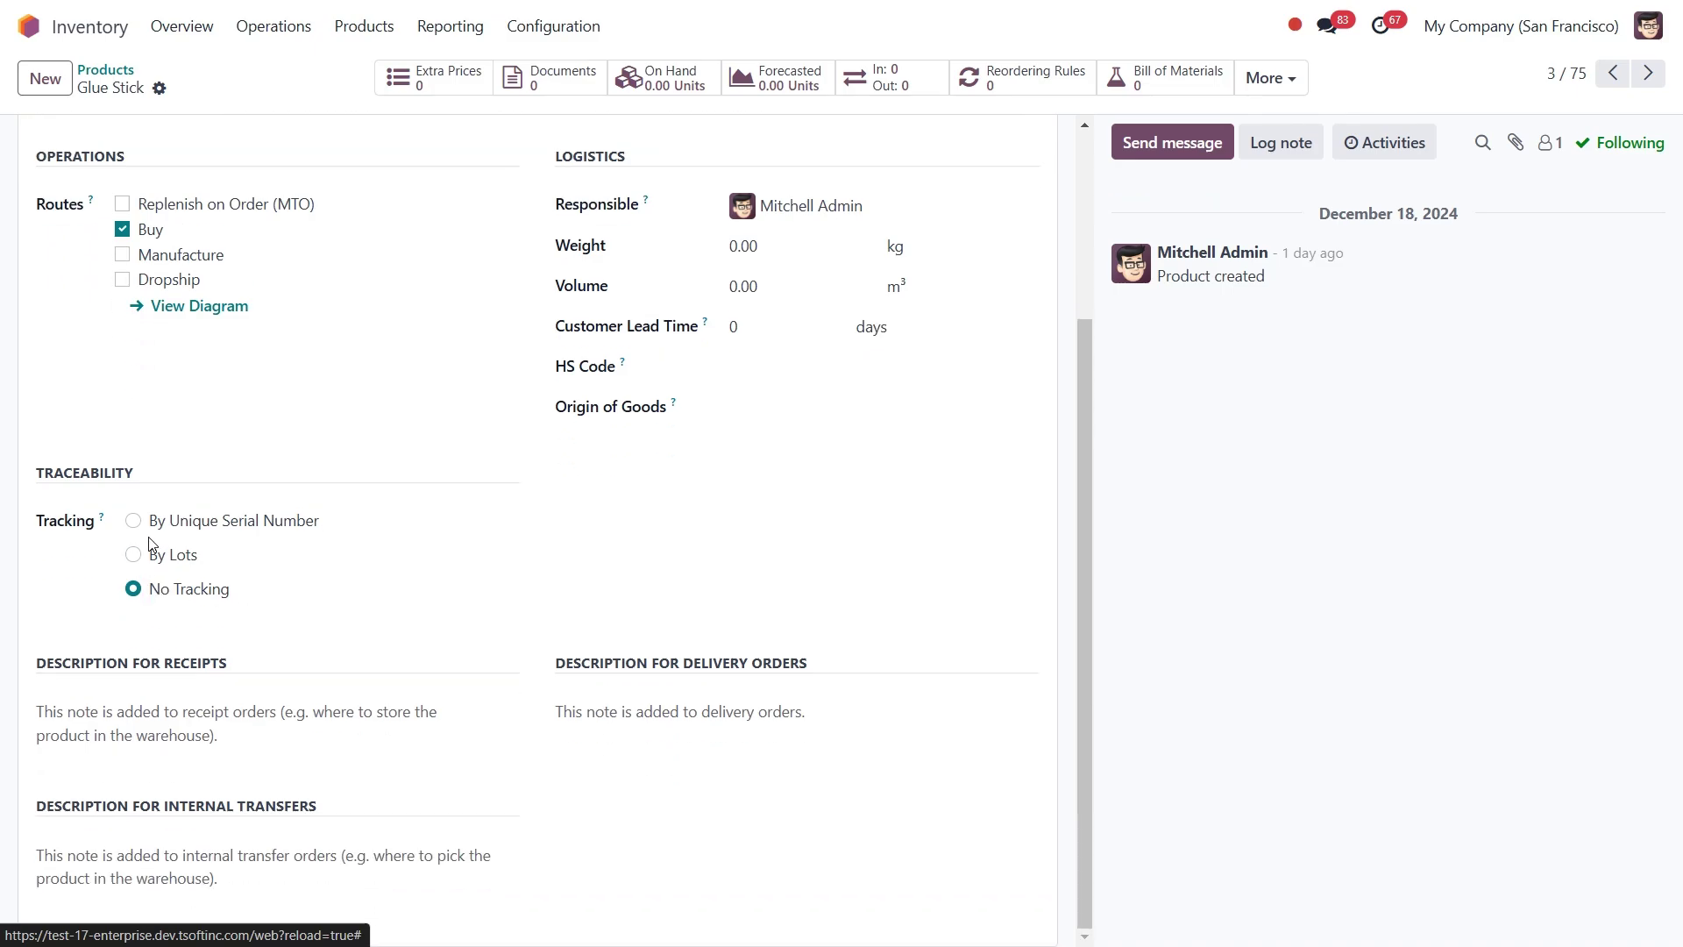
{"action": "left_click", "coordinate": [134, 522]}
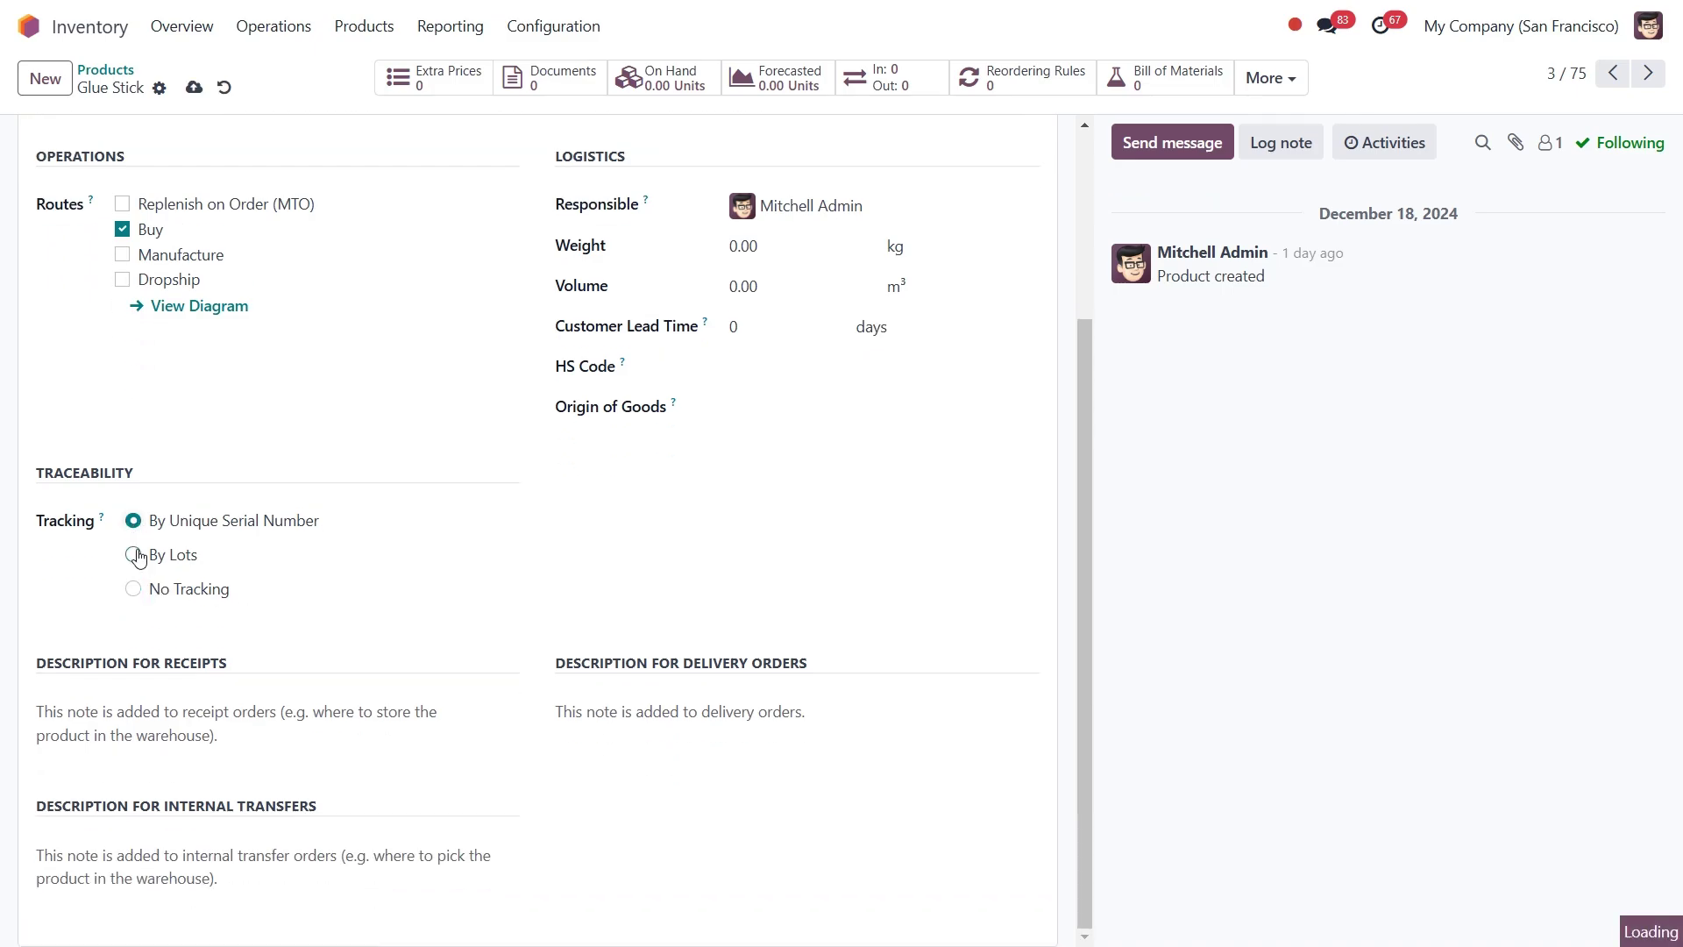
{"action": "left_click", "coordinate": [182, 557]}
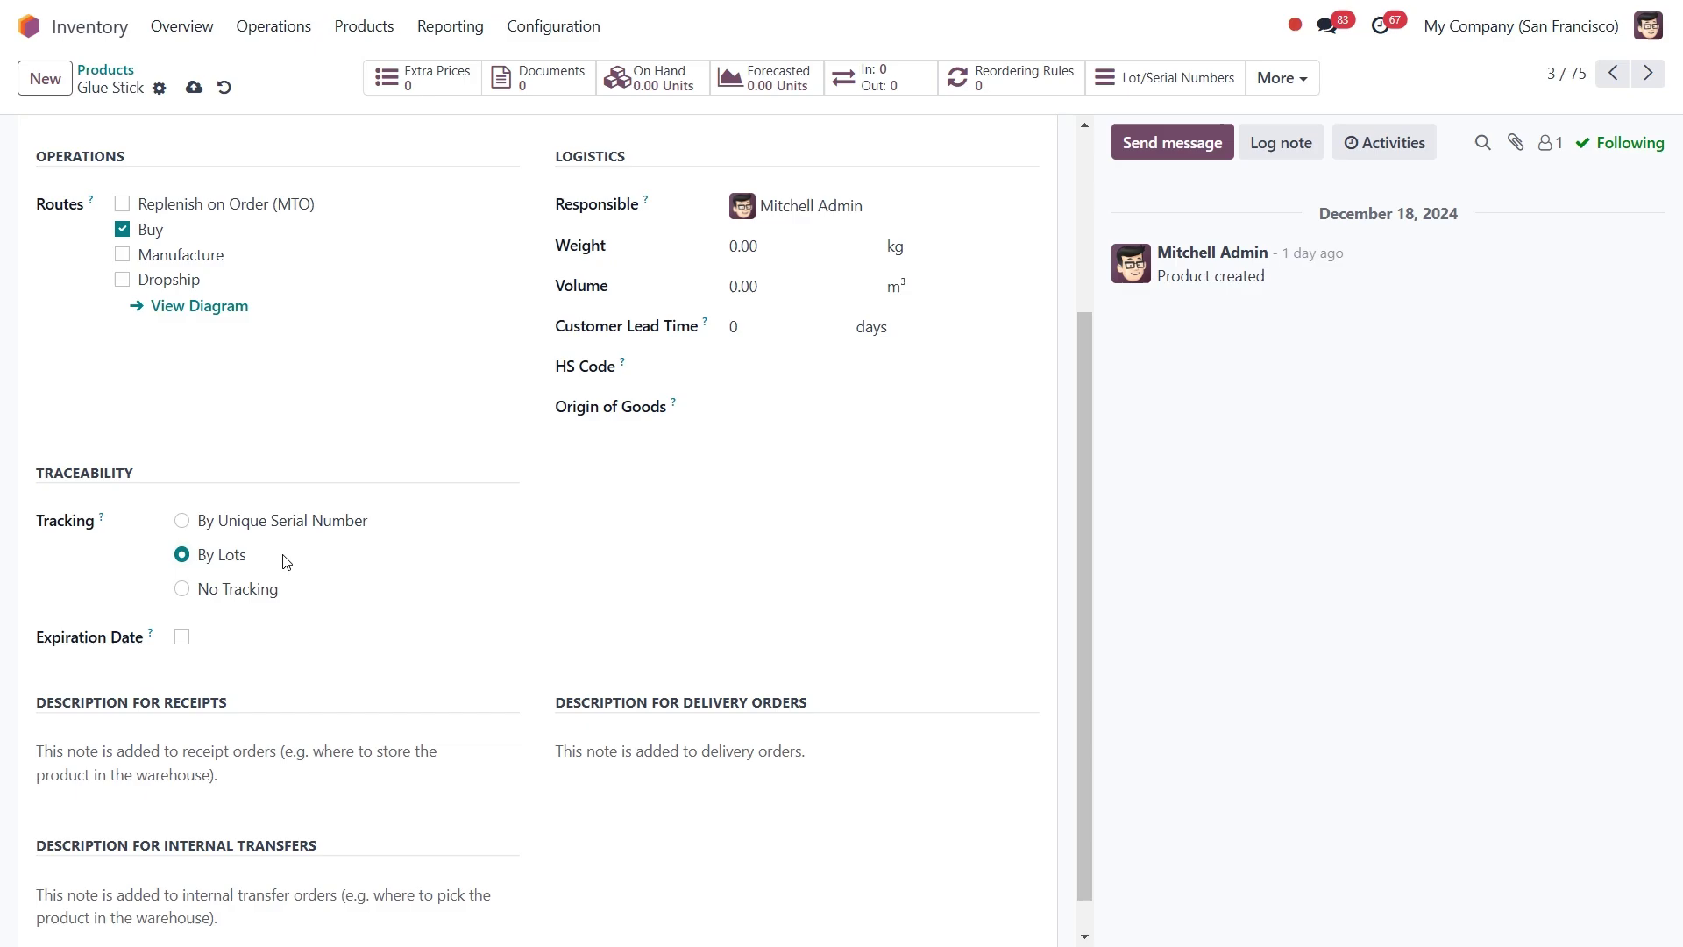
- Enable expiration dates for Glue Stick with an Expiration Date of 0 days
{"action": "left_click", "coordinate": [182, 637]}
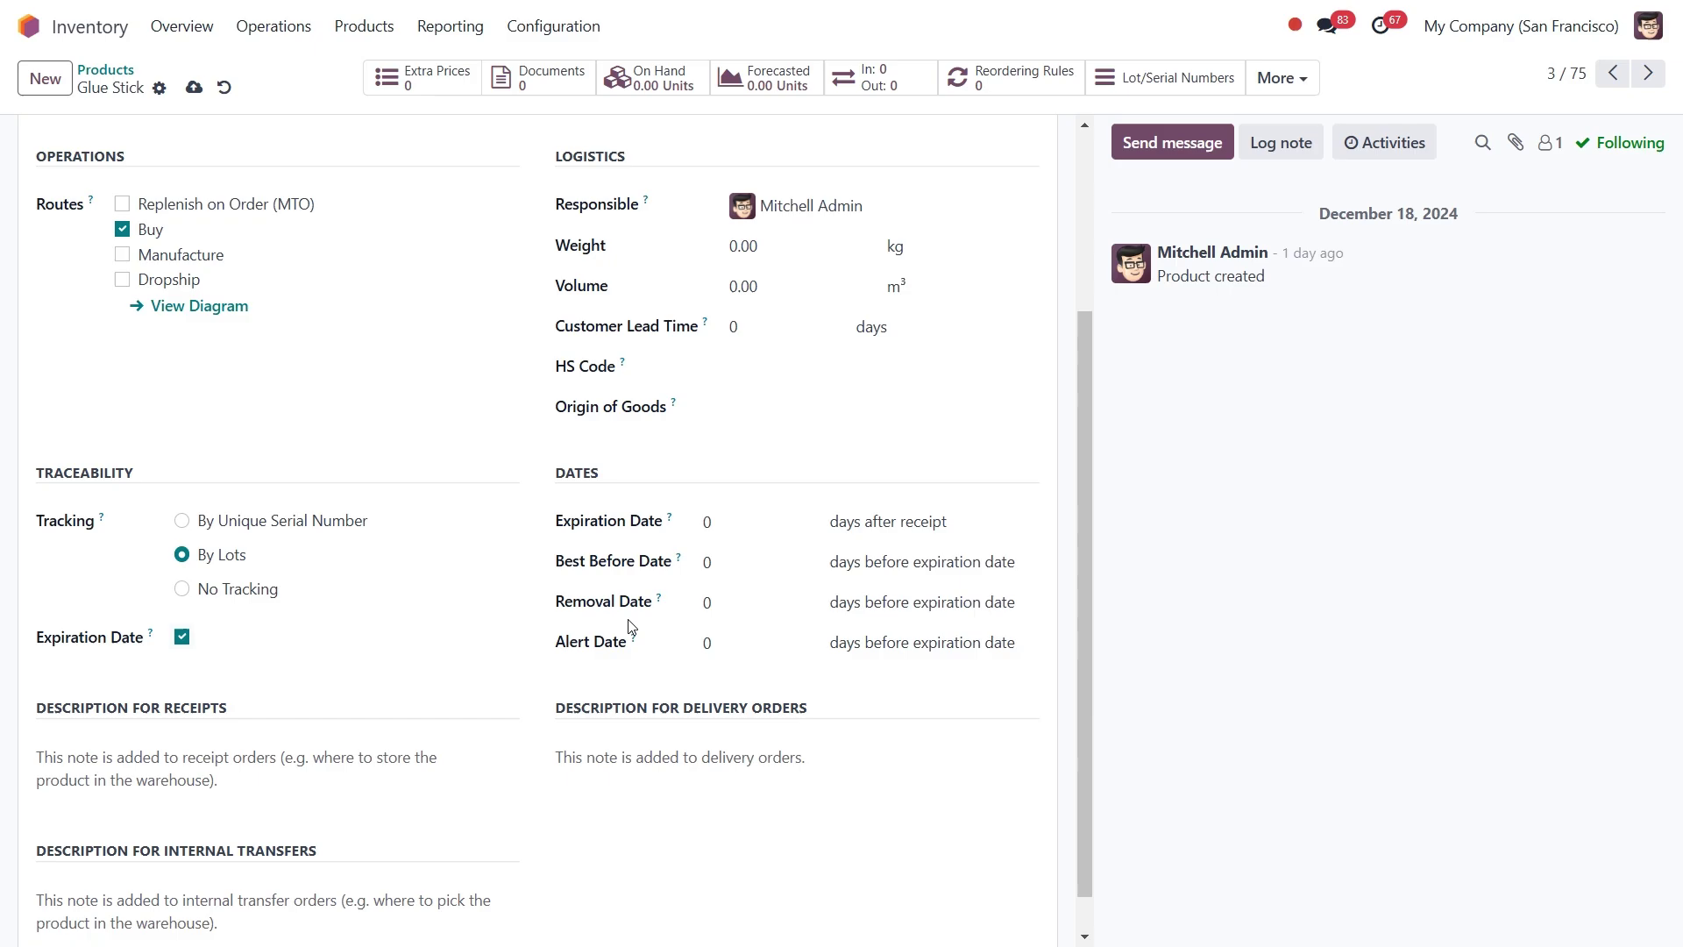
{"action": "left_click", "coordinate": [722, 520]}
{"action": "left_click", "coordinate": [780, 507]}
{"action": "left_click", "coordinate": [748, 524]}
{"action": "type", "text": "0"}
{"action": "left_click", "coordinate": [714, 503]}
- Set Best Before to 10 days and Removal to 15 days, then save the product
{"action": "mouse_move", "coordinate": [684, 562]}
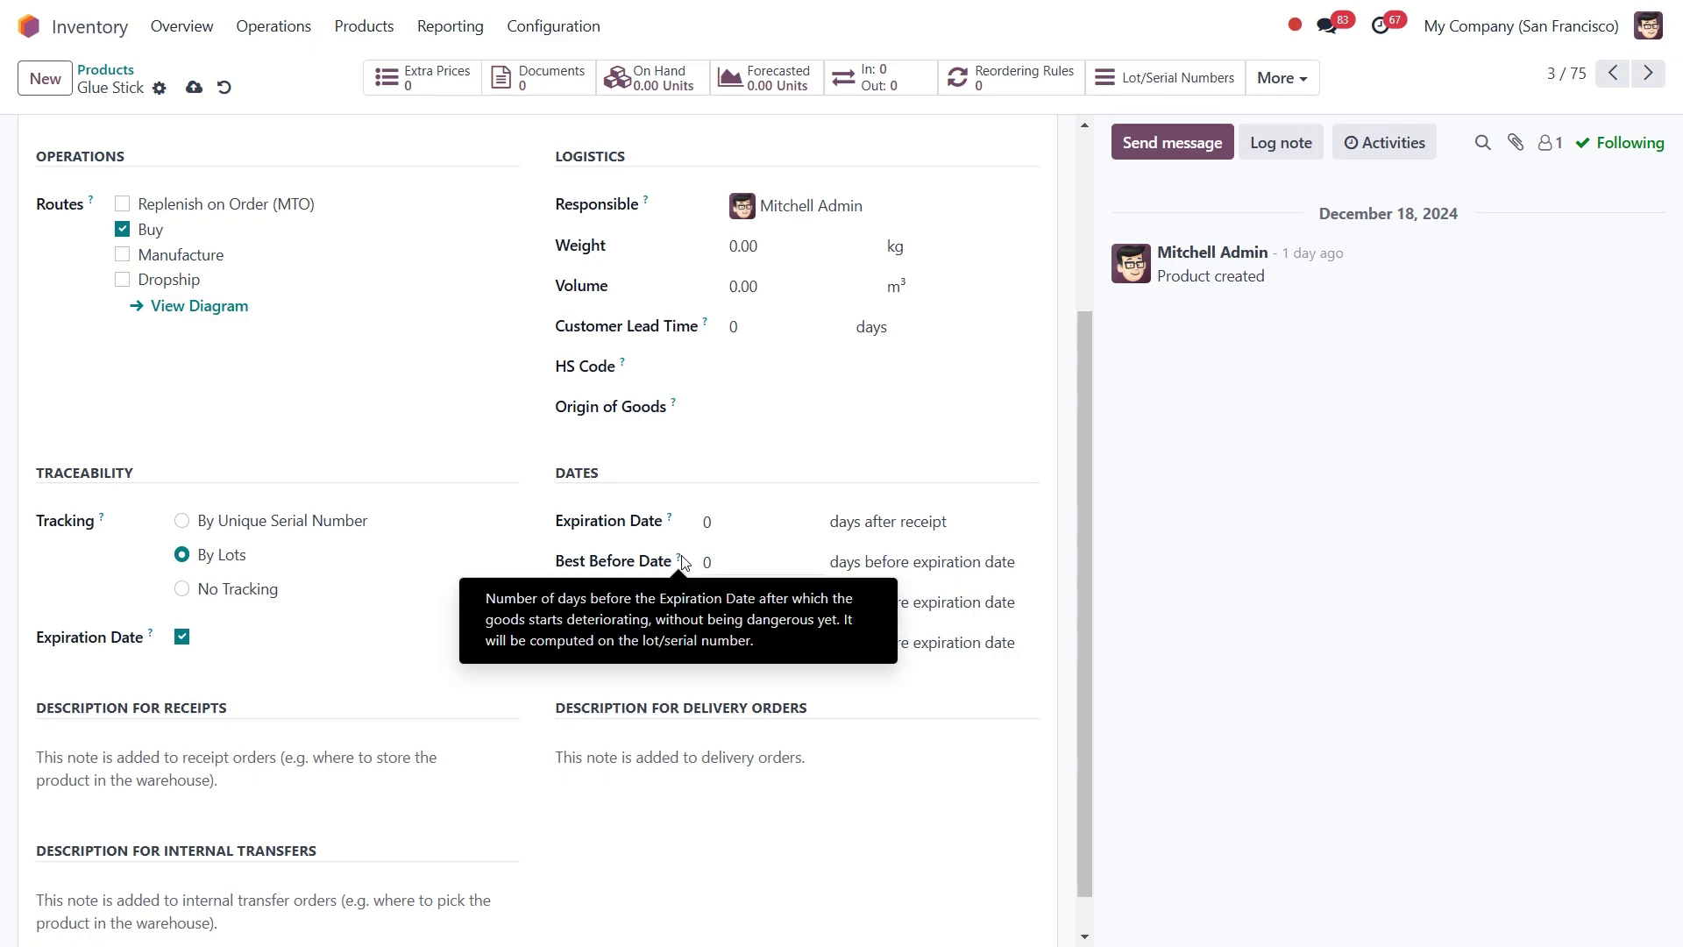
{"action": "left_click", "coordinate": [719, 562]}
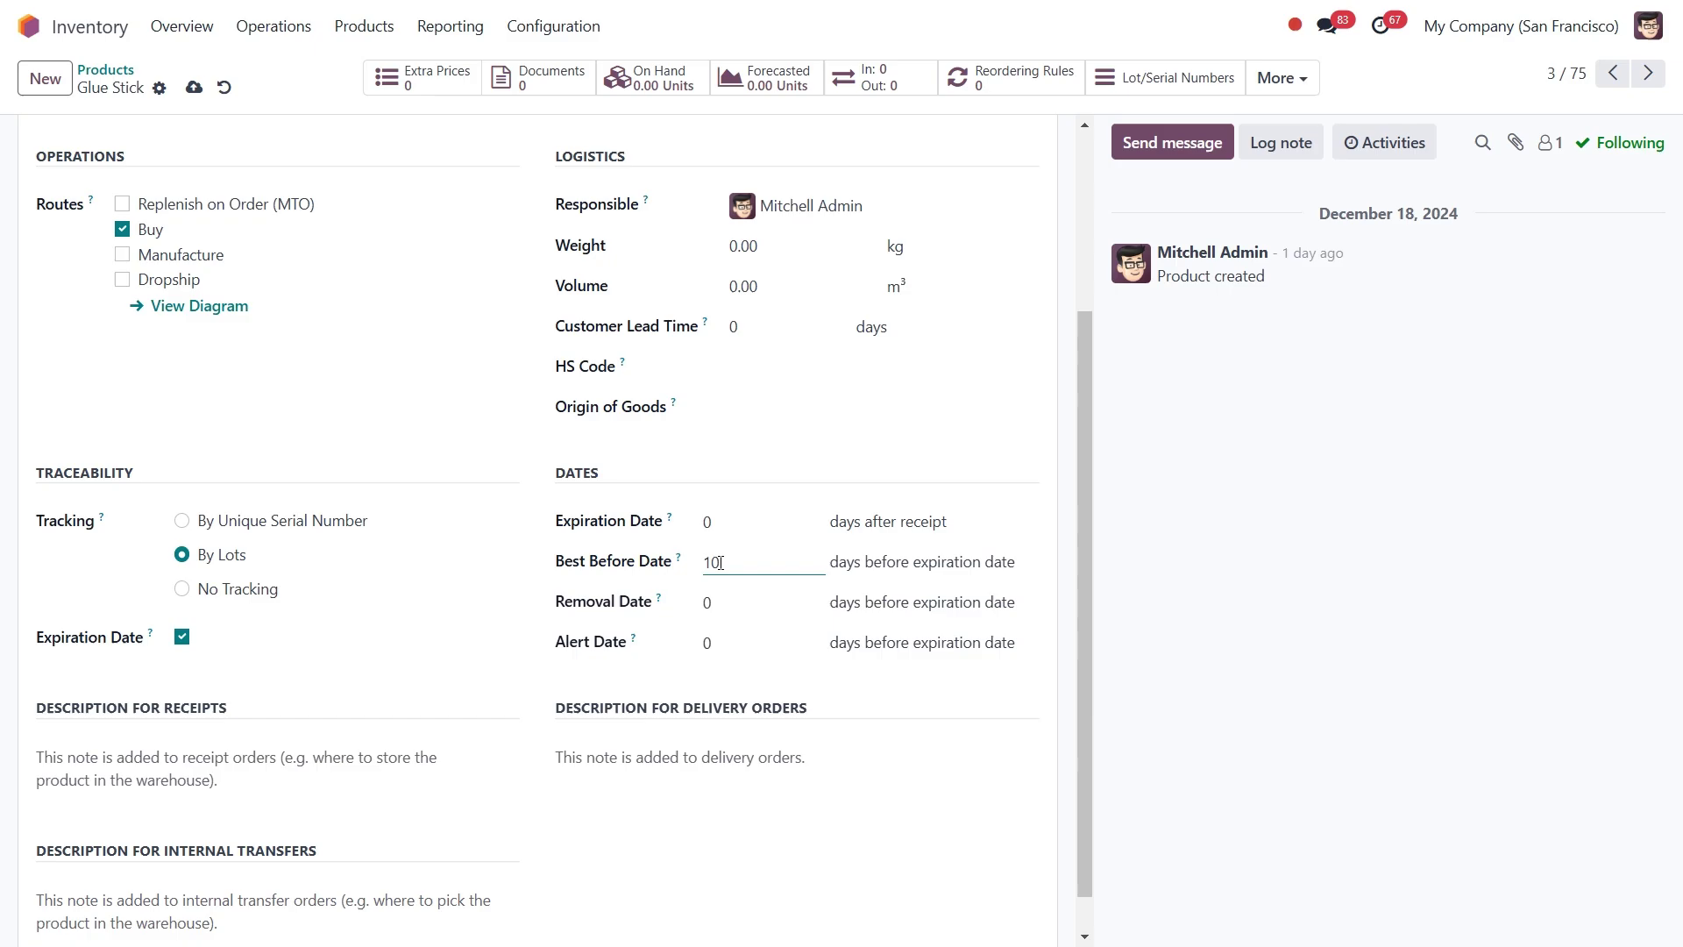
{"action": "left_click", "coordinate": [770, 587]}
{"action": "mouse_move", "coordinate": [661, 601]}
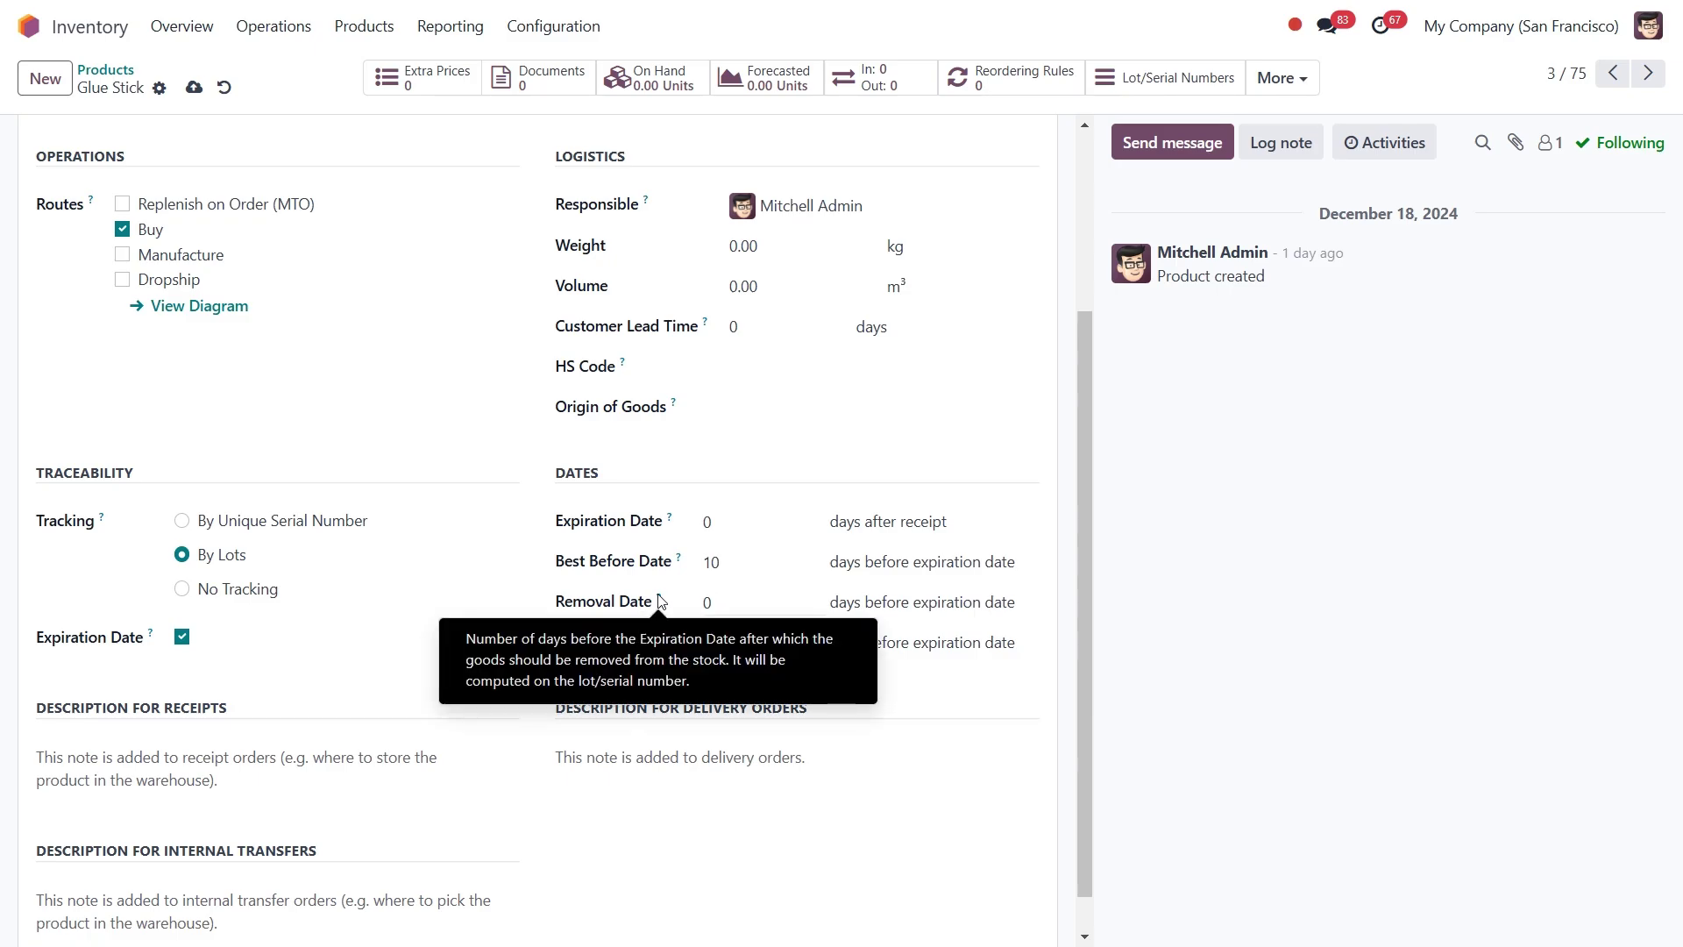
{"action": "left_click", "coordinate": [721, 602]}
{"action": "type", "text": "15"}
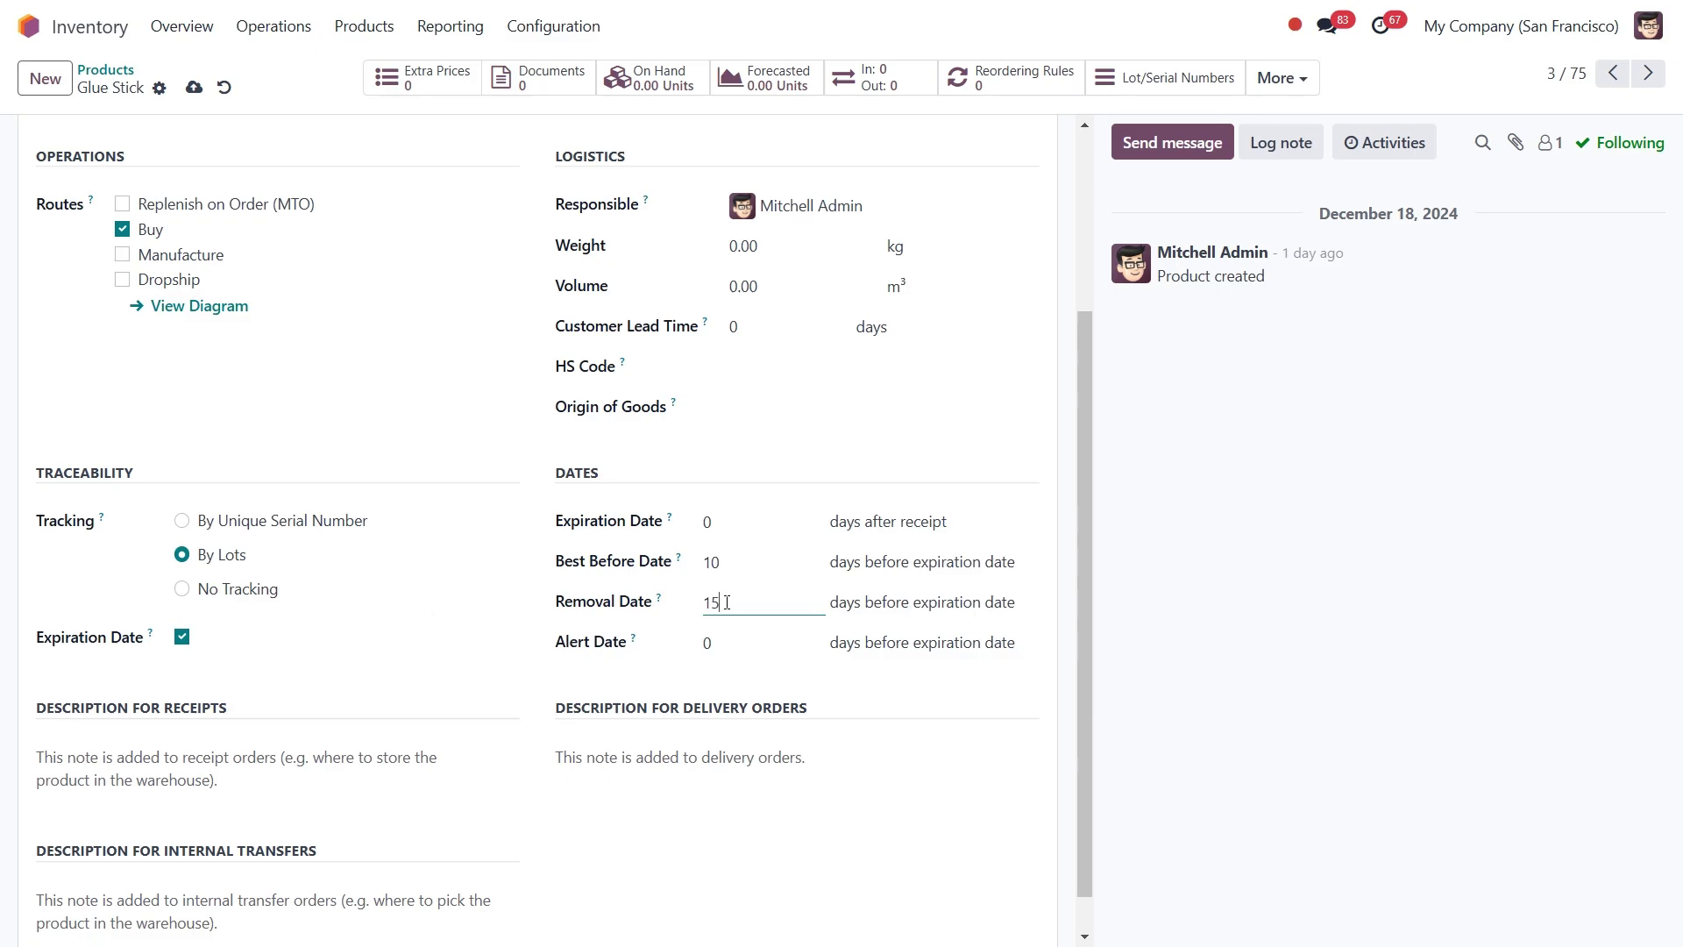
{"action": "left_click", "coordinate": [794, 629]}
{"action": "mouse_move", "coordinate": [633, 644]}
{"action": "left_click", "coordinate": [194, 88]}
- Start a new Purchase request for quotation and choose its vendor
{"action": "left_click", "coordinate": [32, 28]}
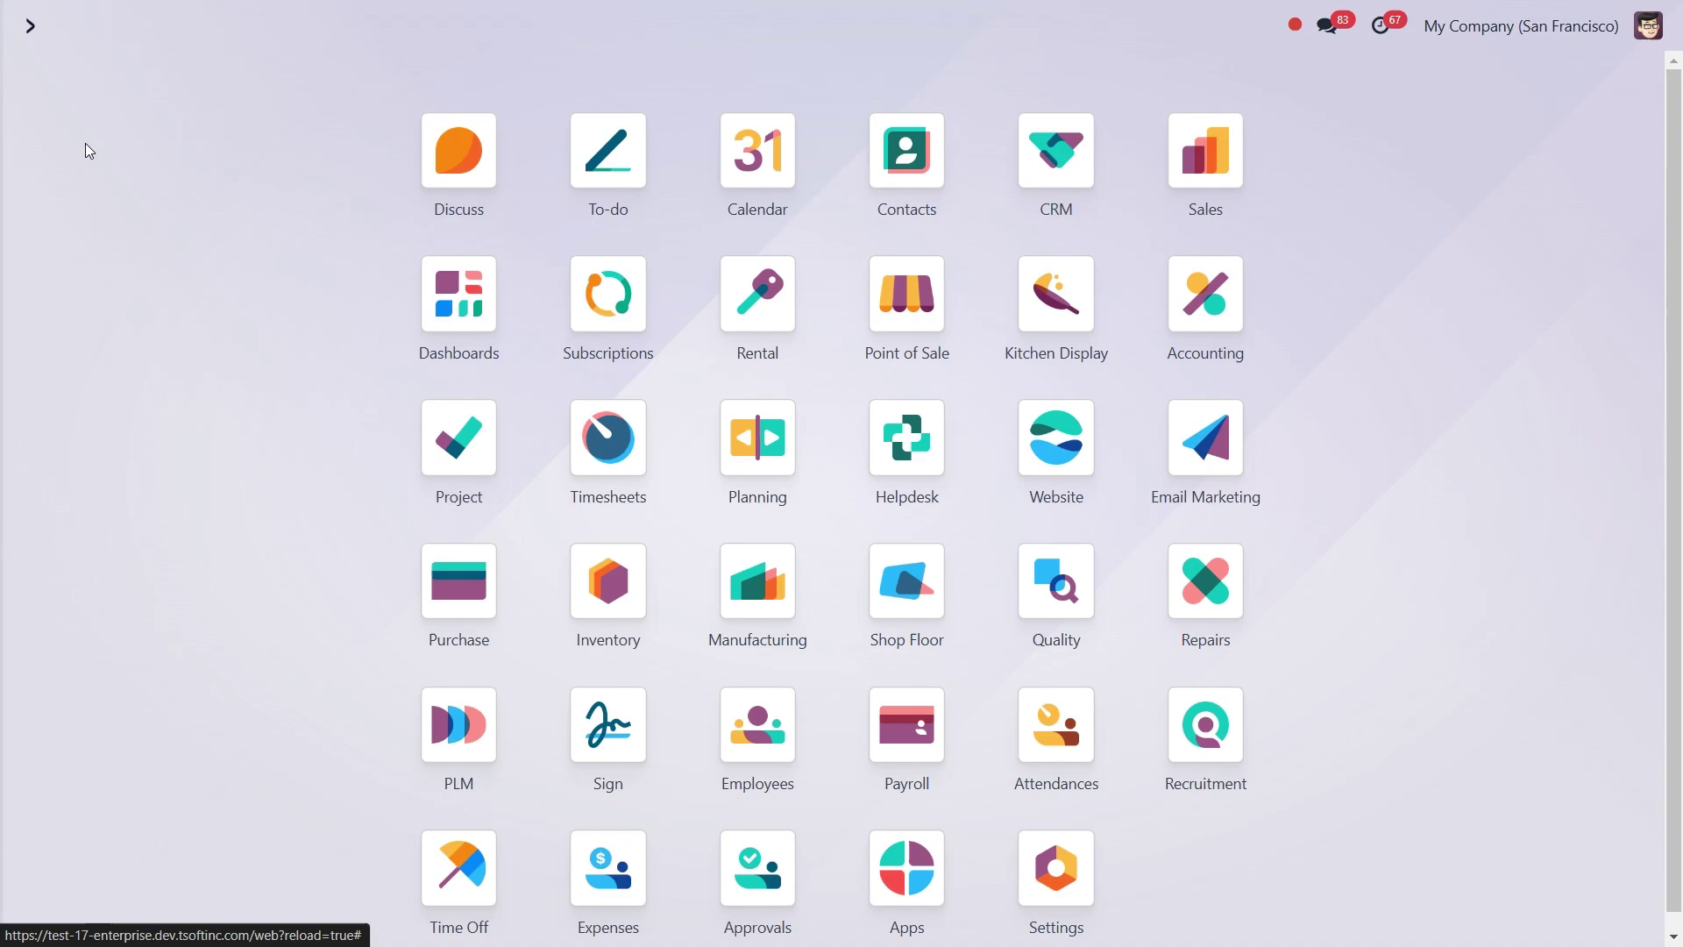
{"action": "left_click", "coordinate": [485, 575]}
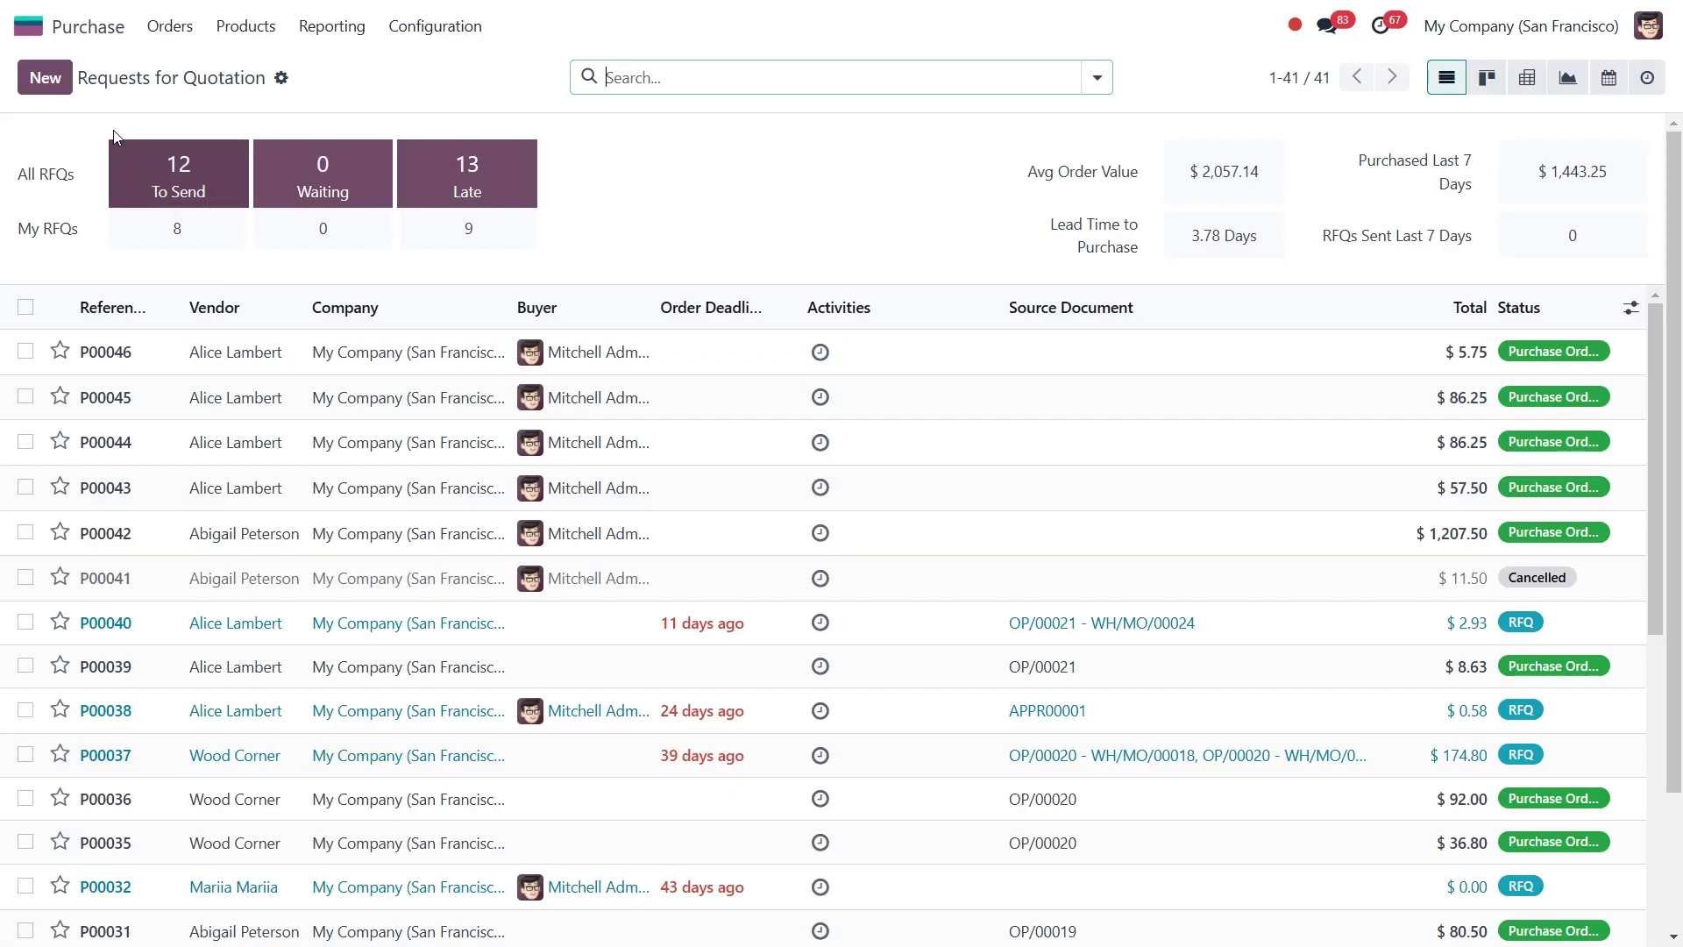
{"action": "left_click", "coordinate": [45, 77]}
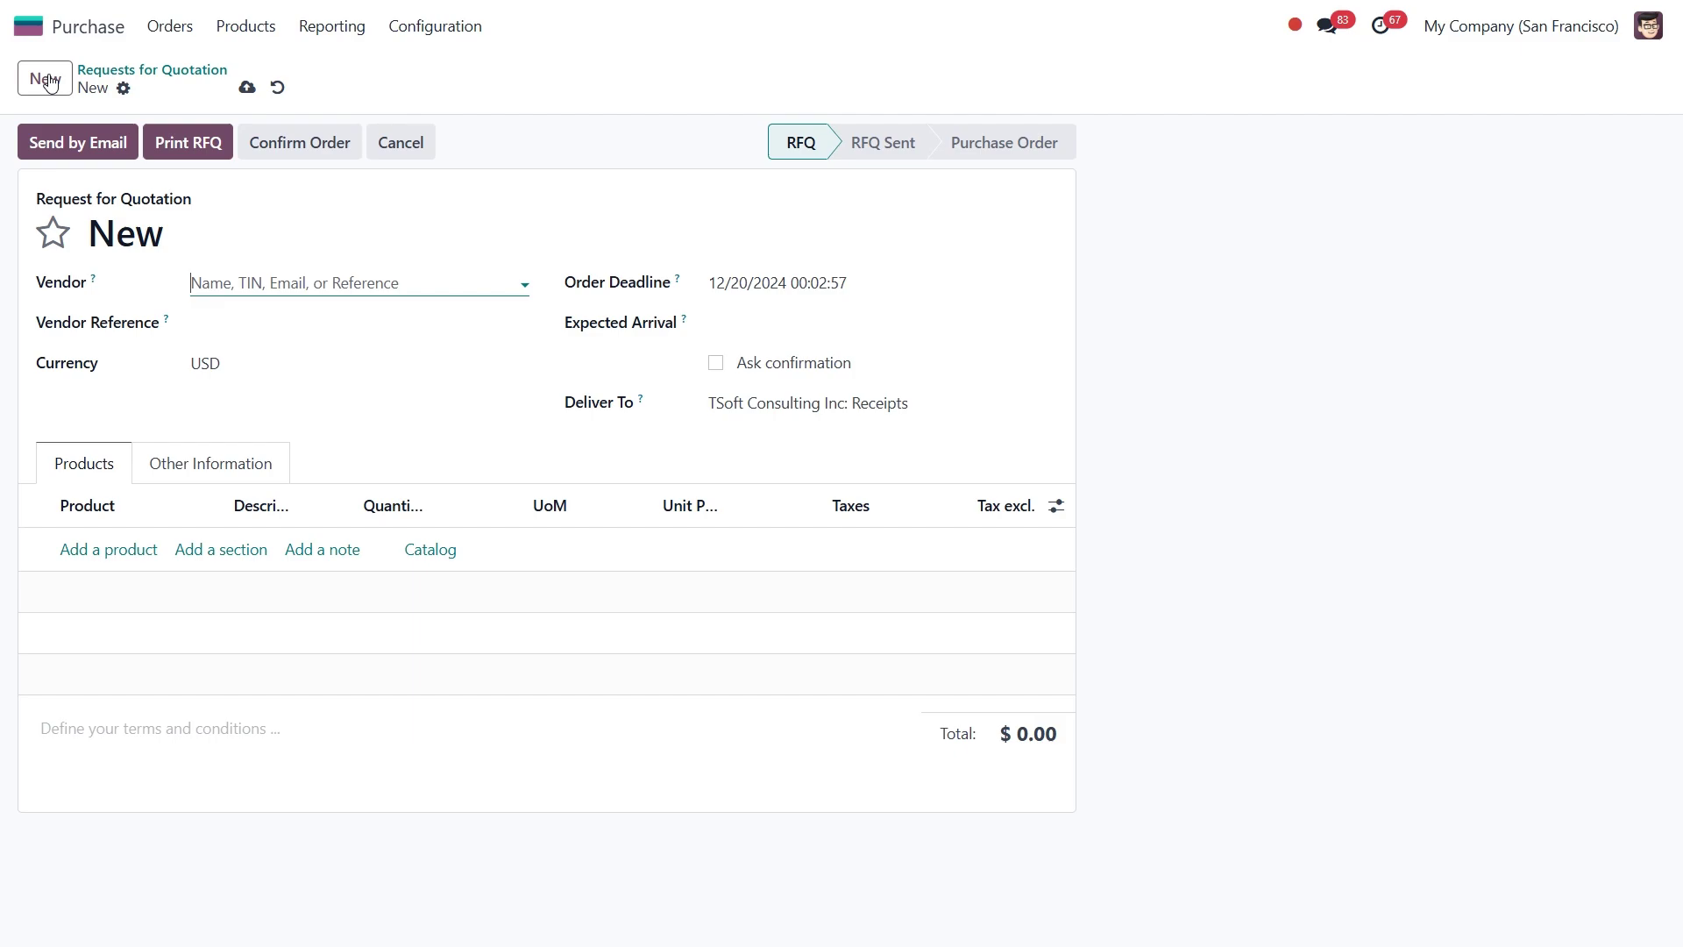
{"action": "left_click", "coordinate": [228, 287]}
{"action": "type", "text": "a"}
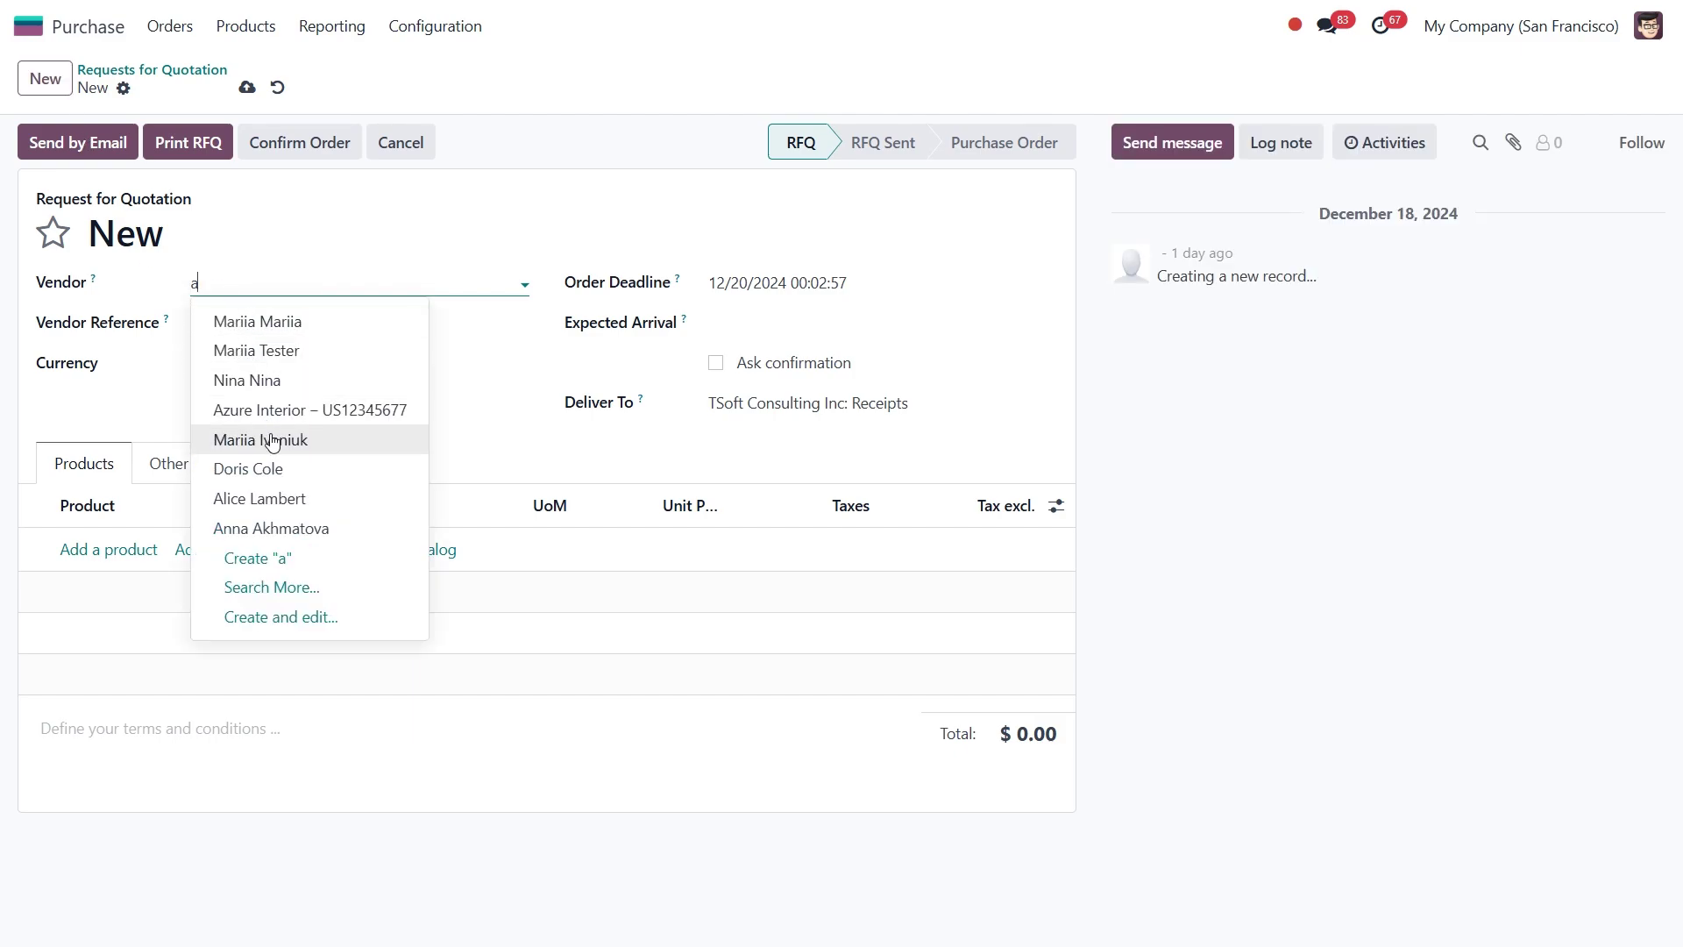
{"action": "left_click", "coordinate": [289, 498]}
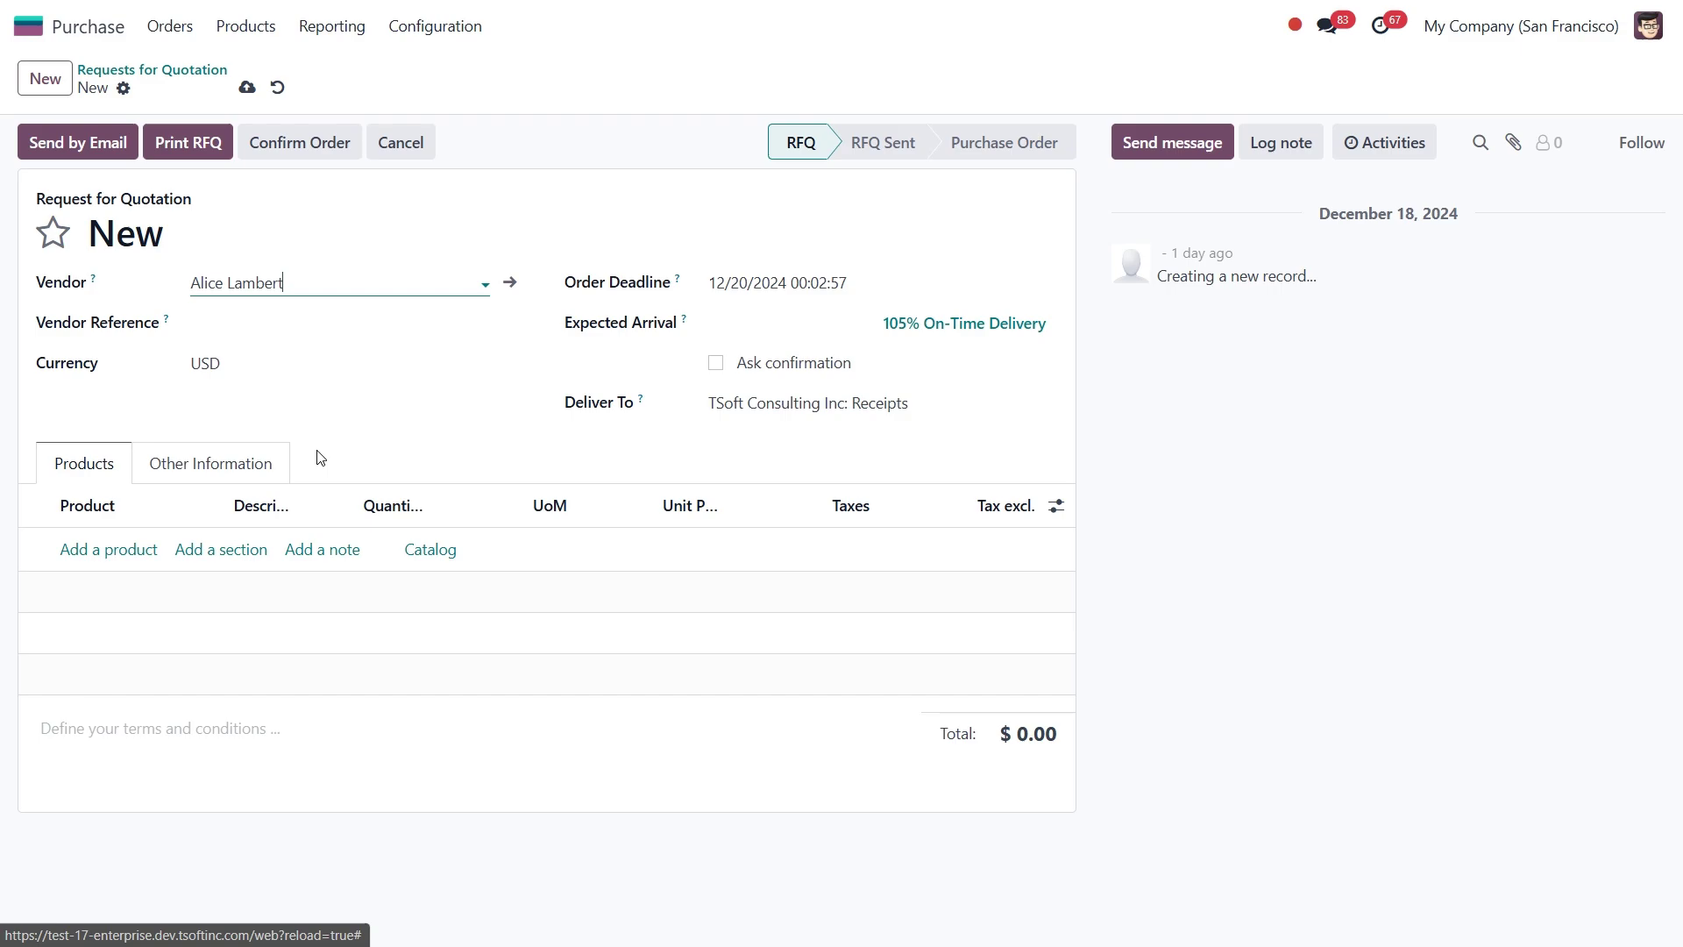
- Add 10 units of Glue Stick to the order and confirm it
{"action": "left_click", "coordinate": [95, 550]}
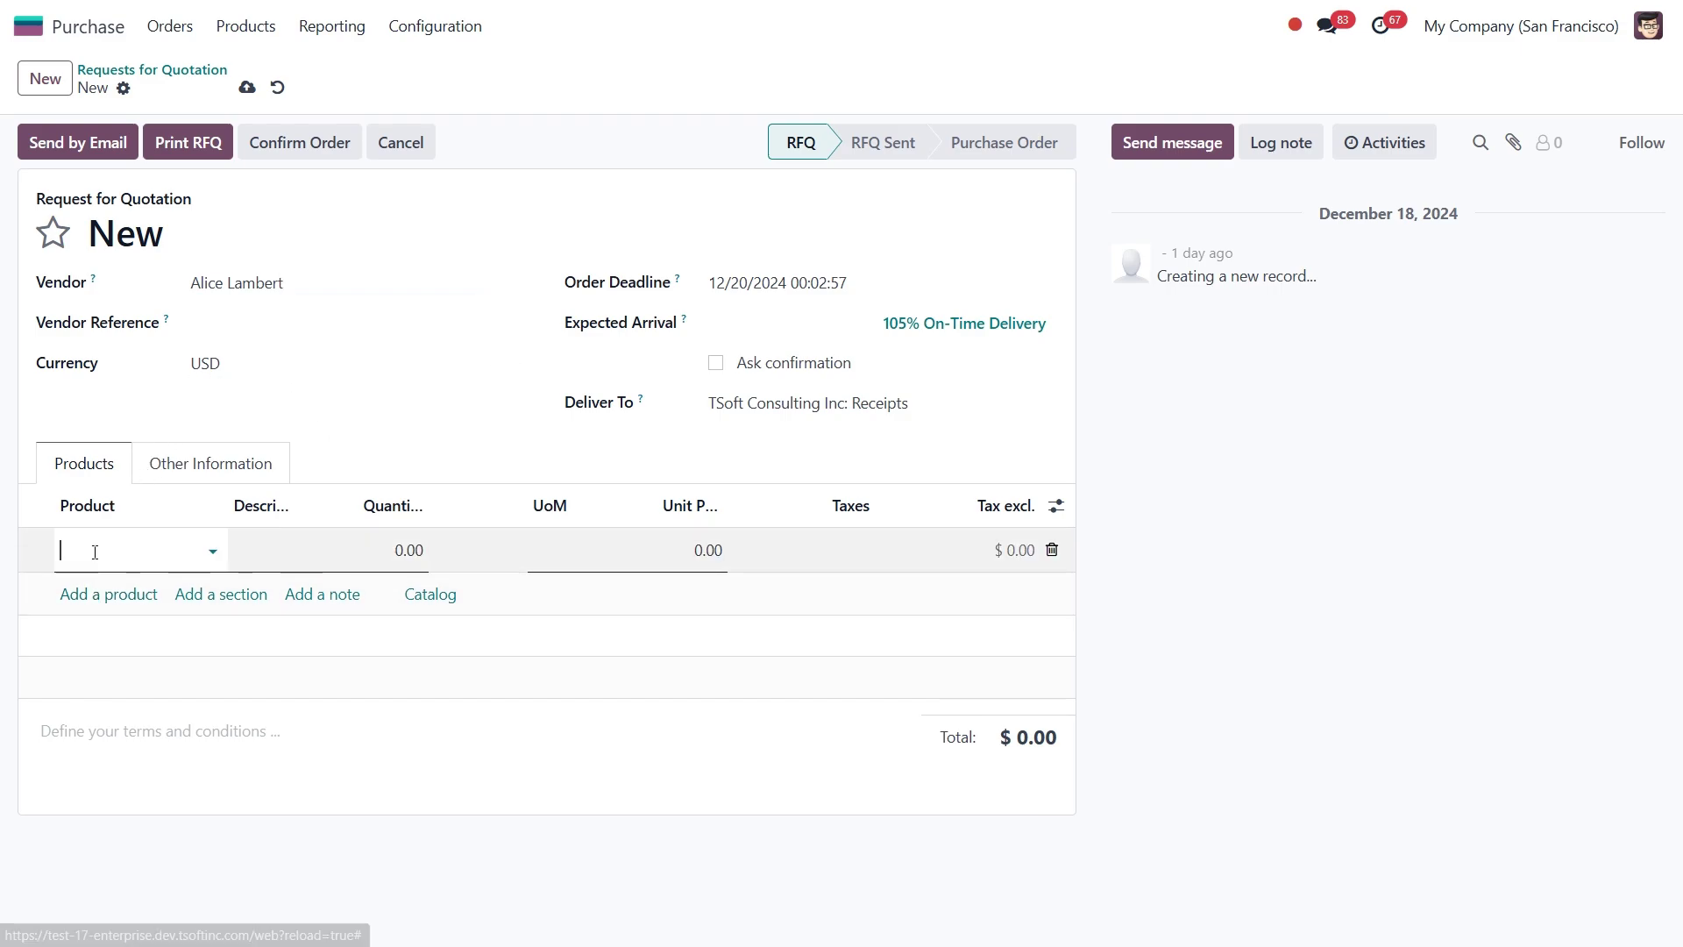
{"action": "type", "text": "glue stick"}
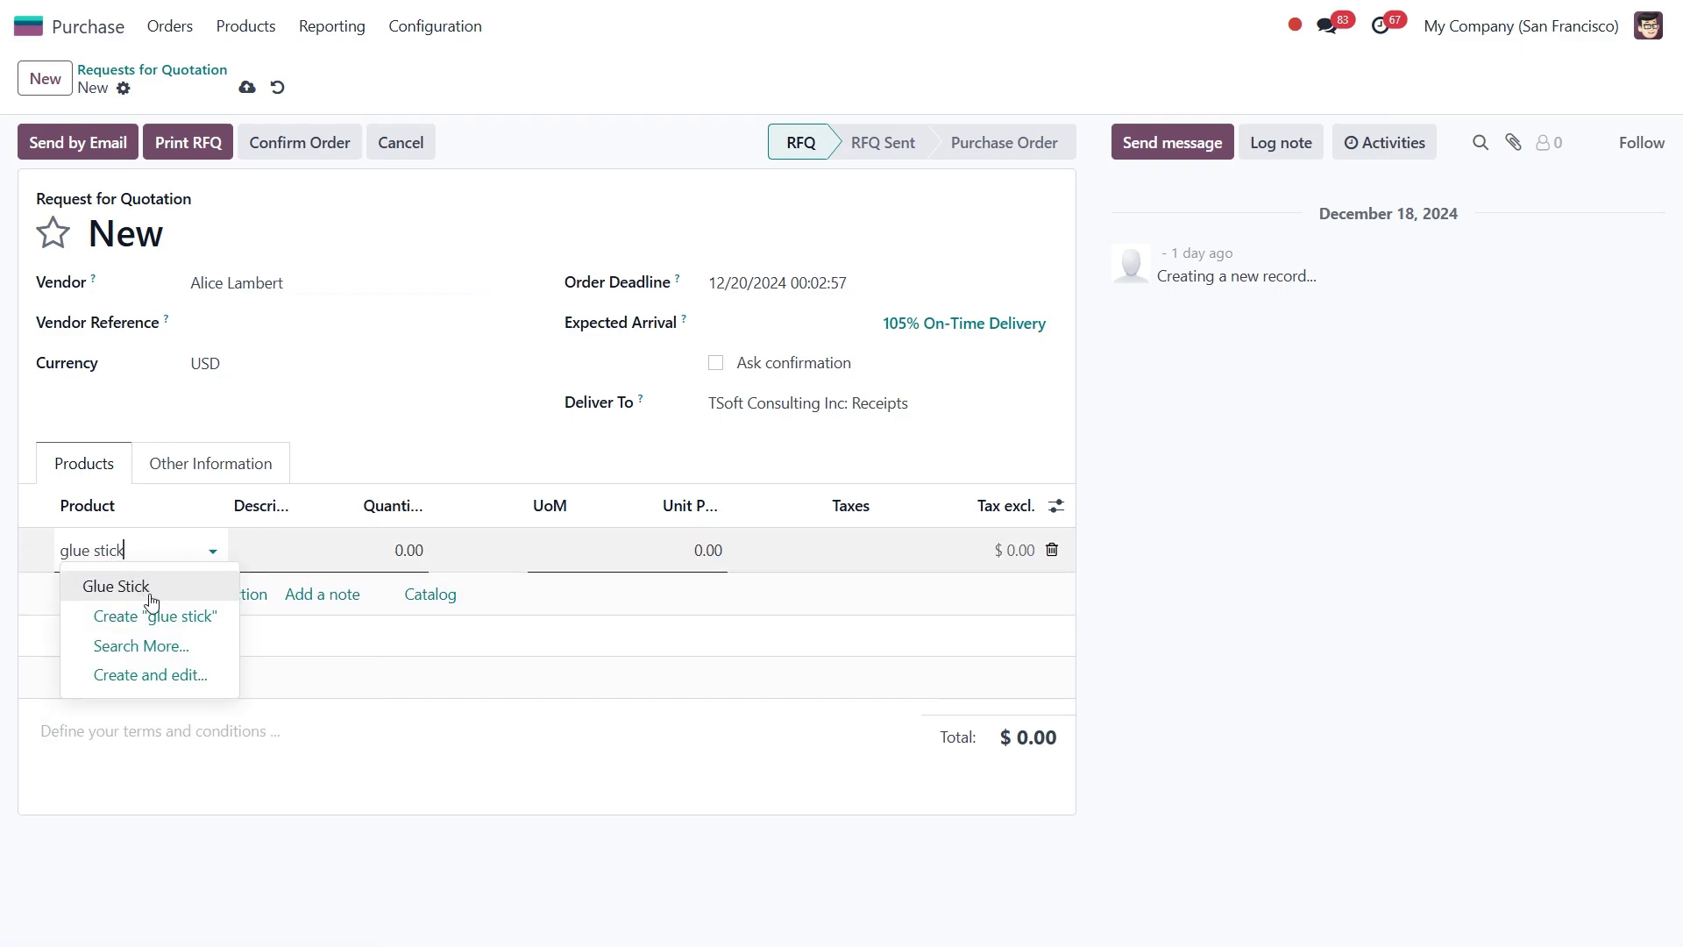
{"action": "left_click", "coordinate": [150, 598]}
{"action": "left_click", "coordinate": [409, 562]}
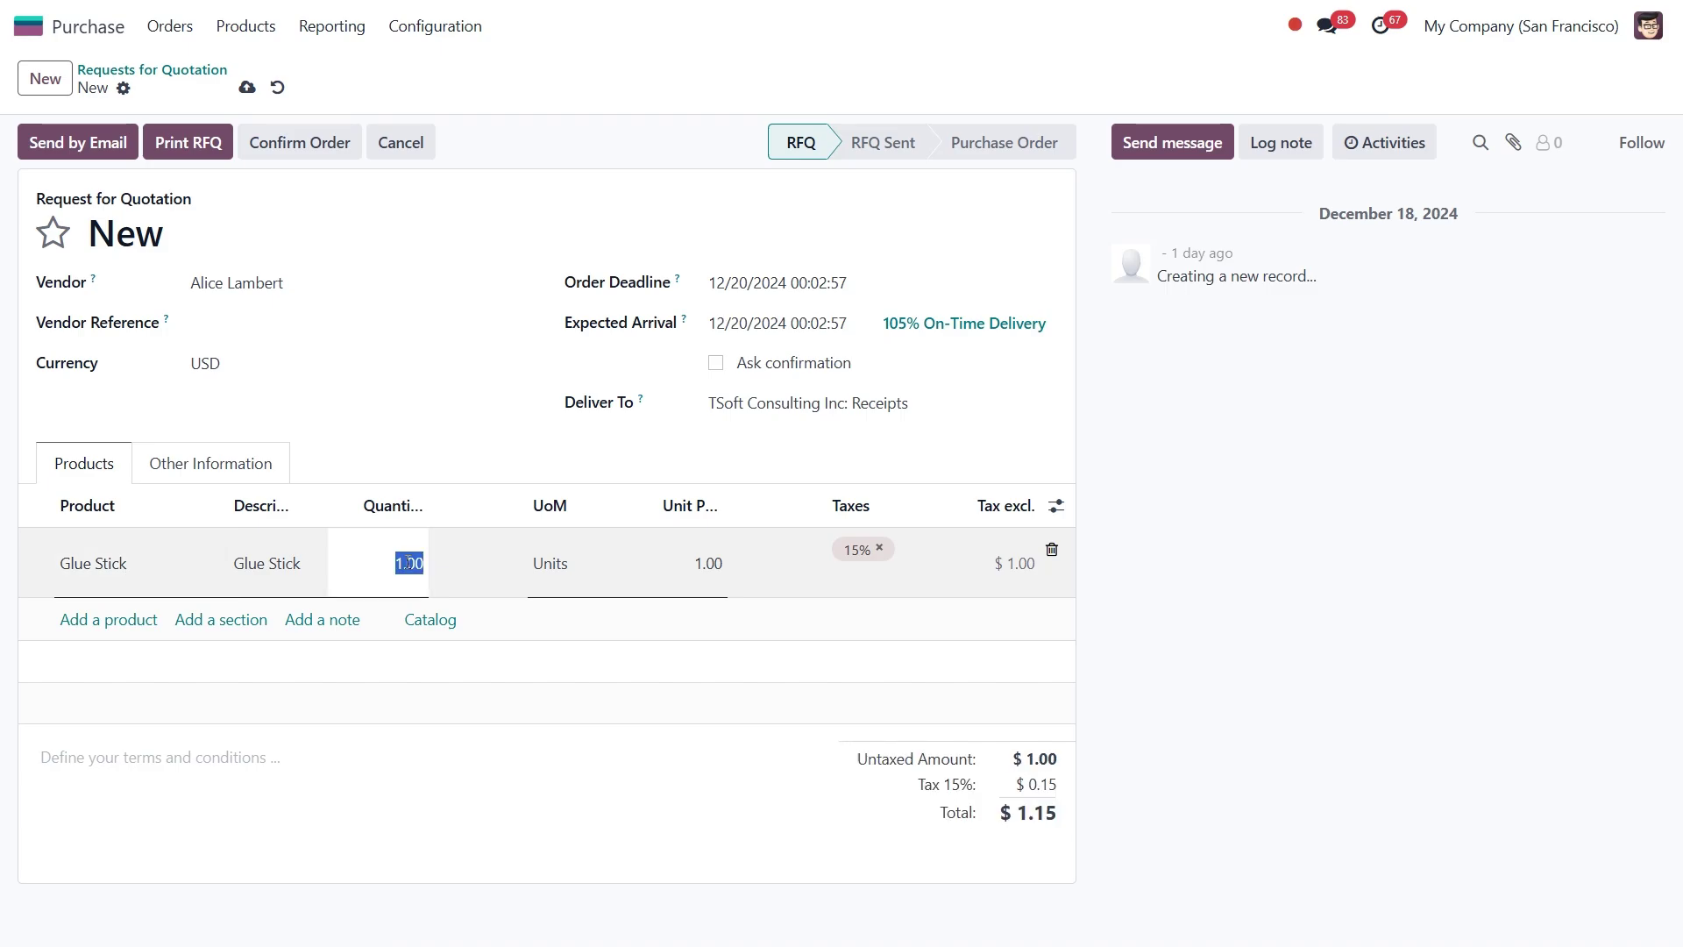
{"action": "type", "text": "10"}
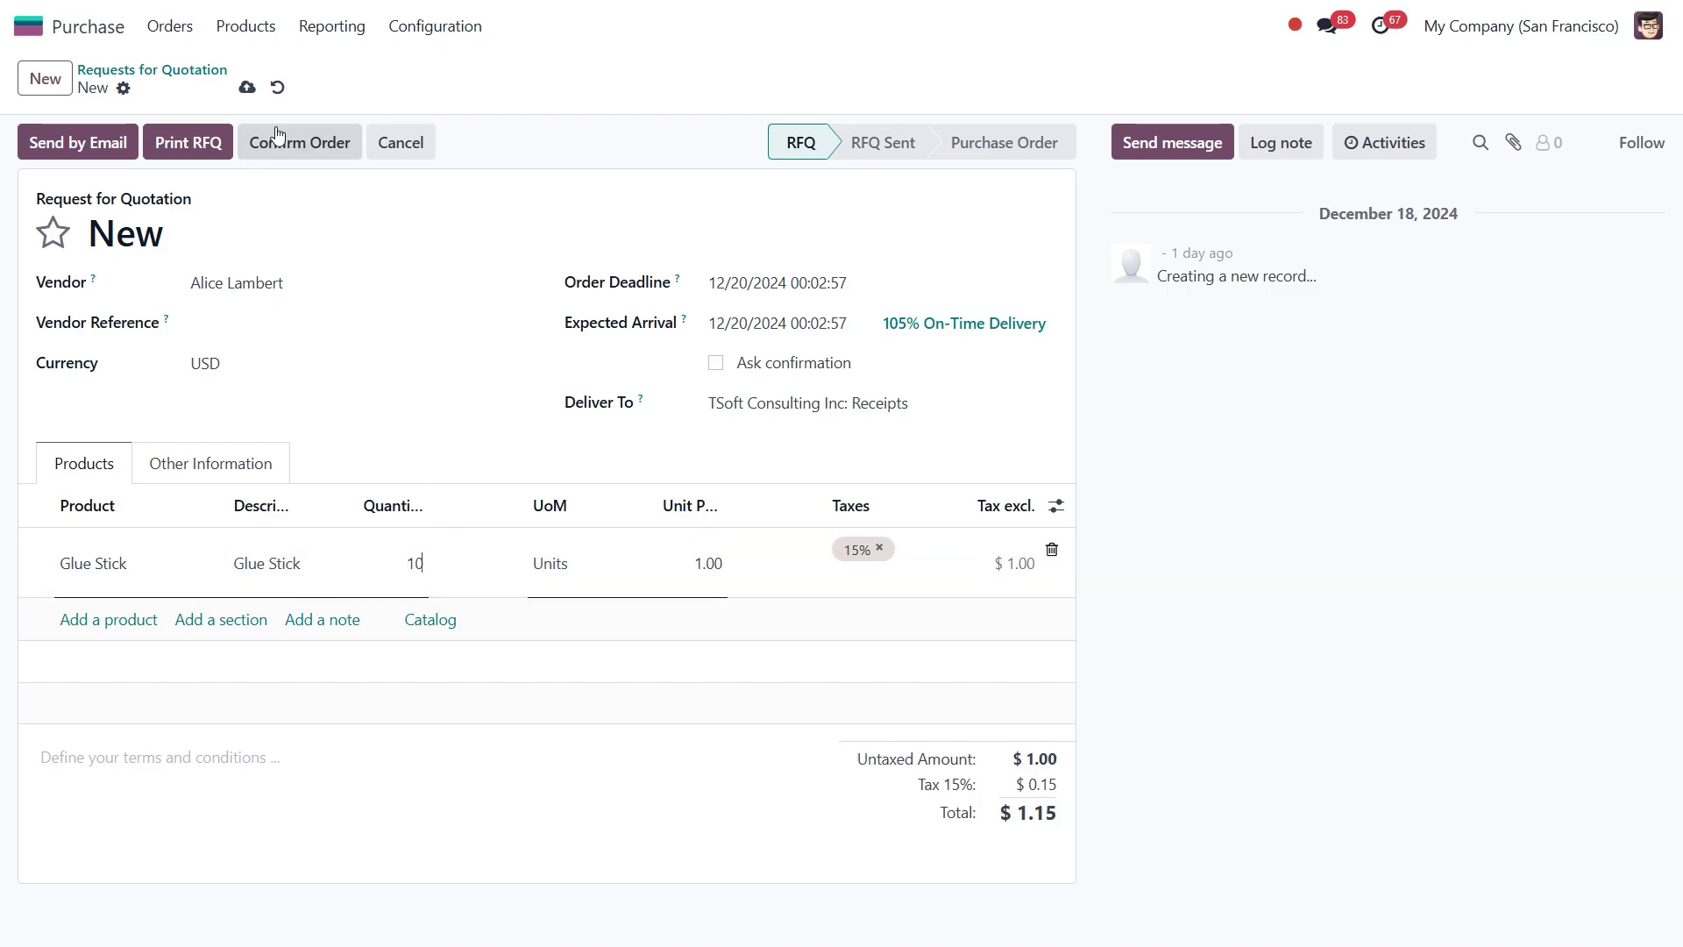
{"action": "left_click", "coordinate": [277, 130]}
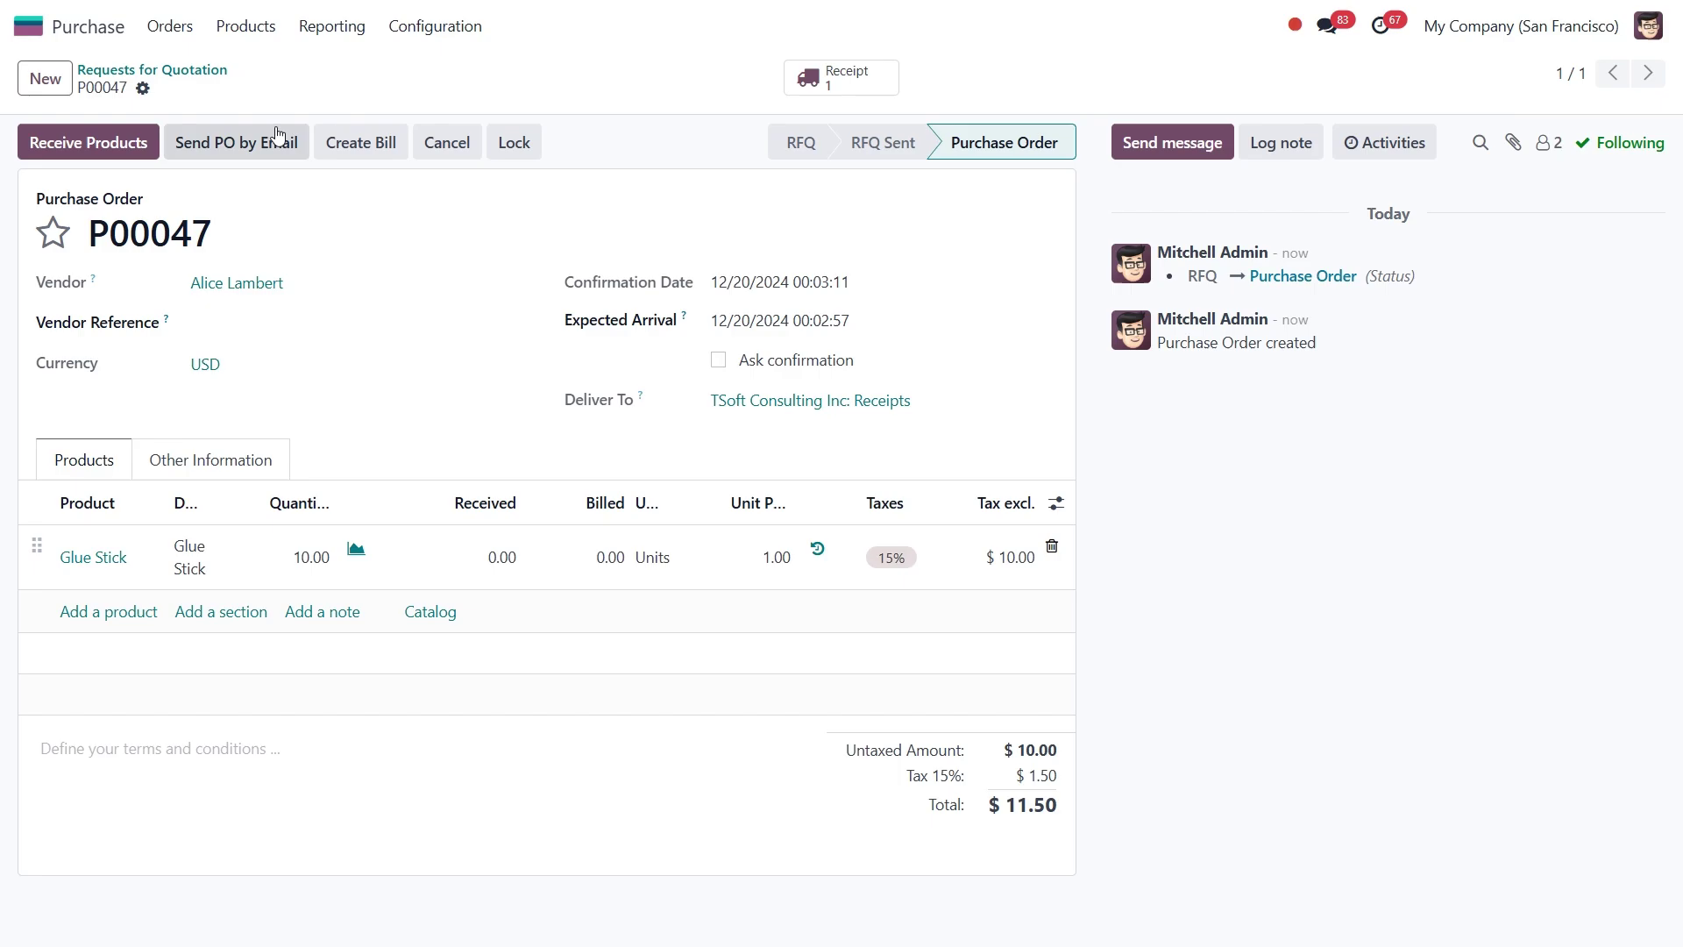
- Open receipt WH/IN/00033 and try validating it, triggering the missing lot number error
{"action": "left_click", "coordinate": [839, 78]}
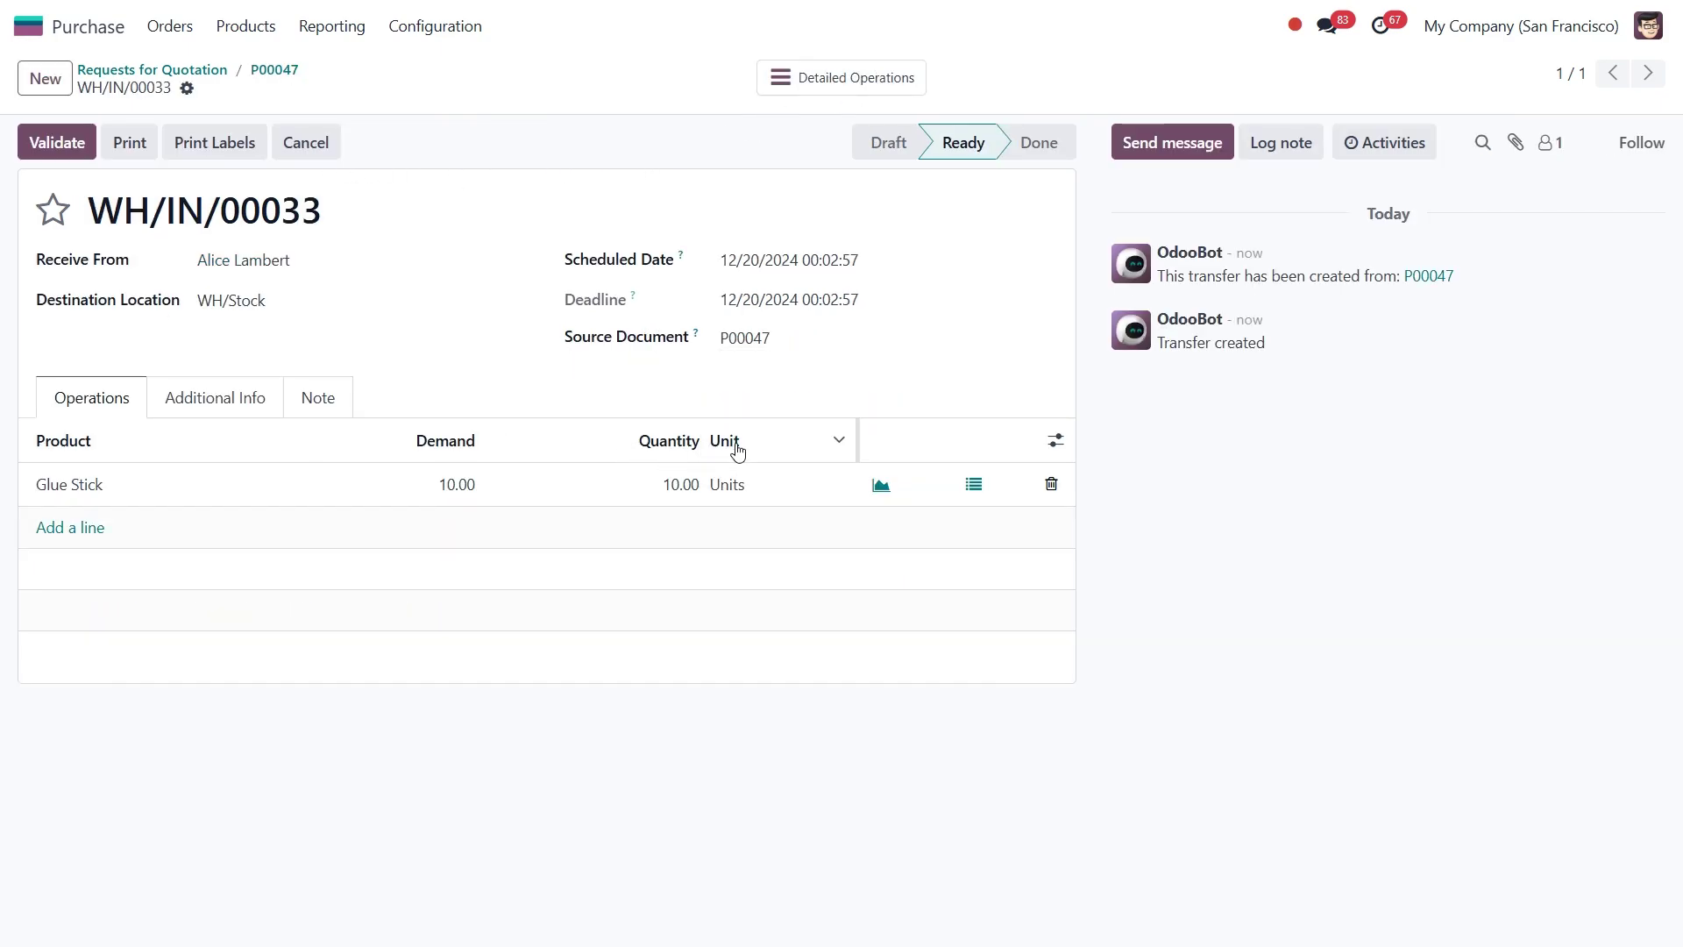
{"action": "left_click", "coordinate": [56, 145]}
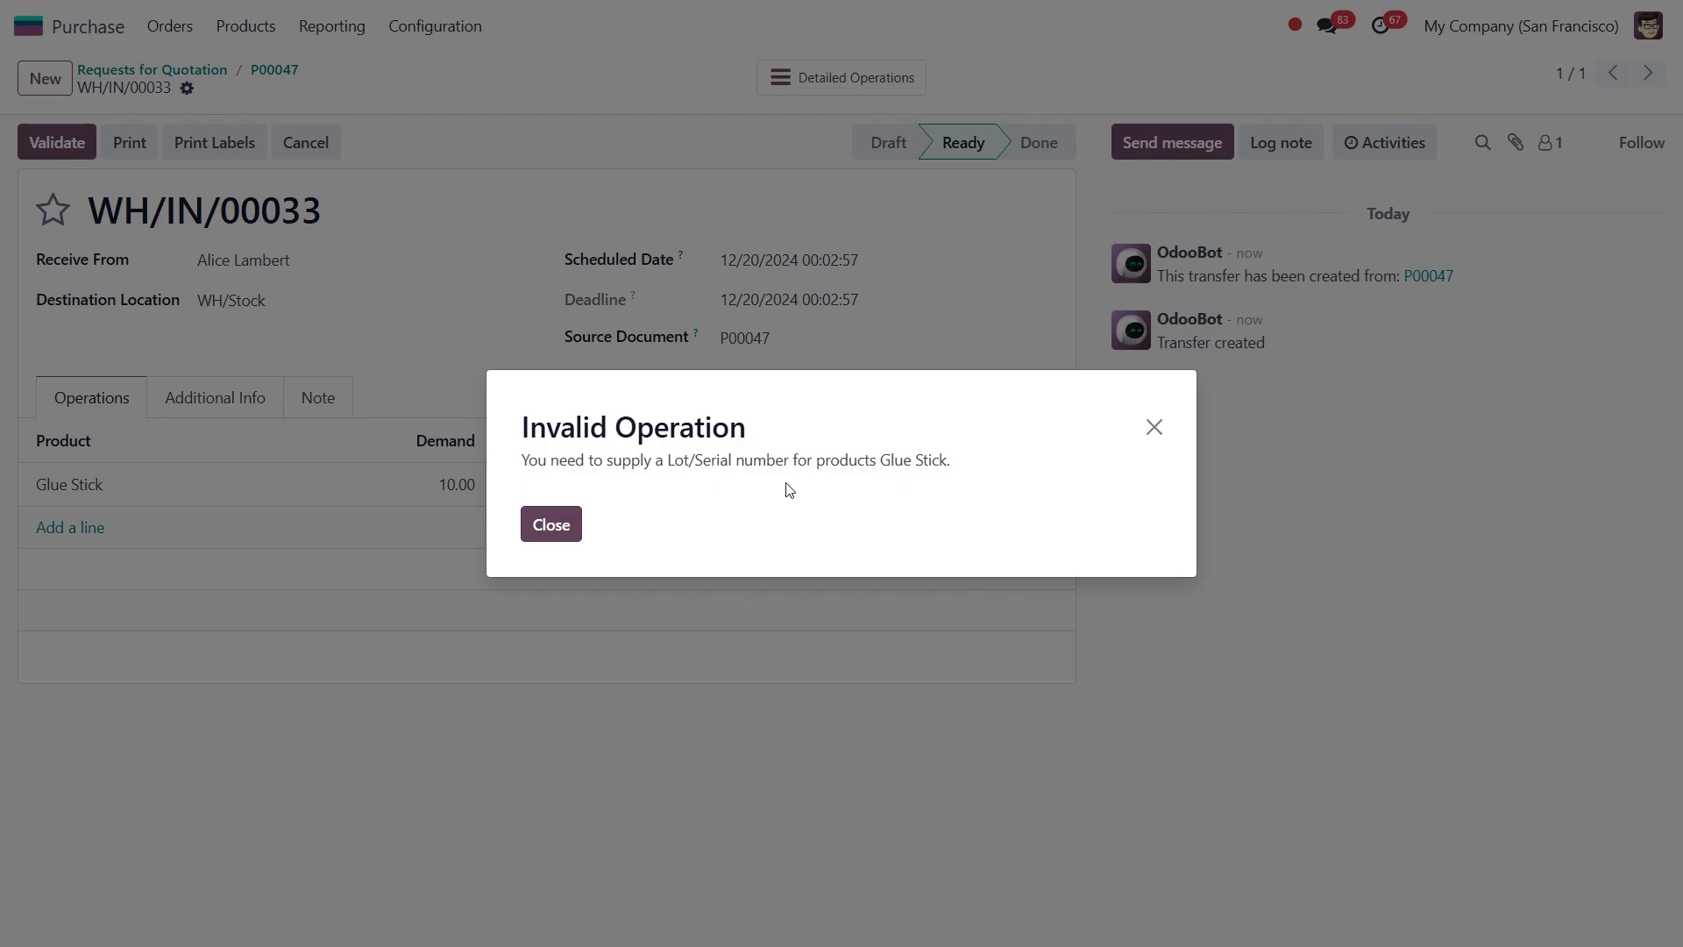
- Dismiss the error, enter LOT1 for 5 units expiring 12/19/2024, and add another lot line
{"action": "left_click", "coordinate": [561, 537]}
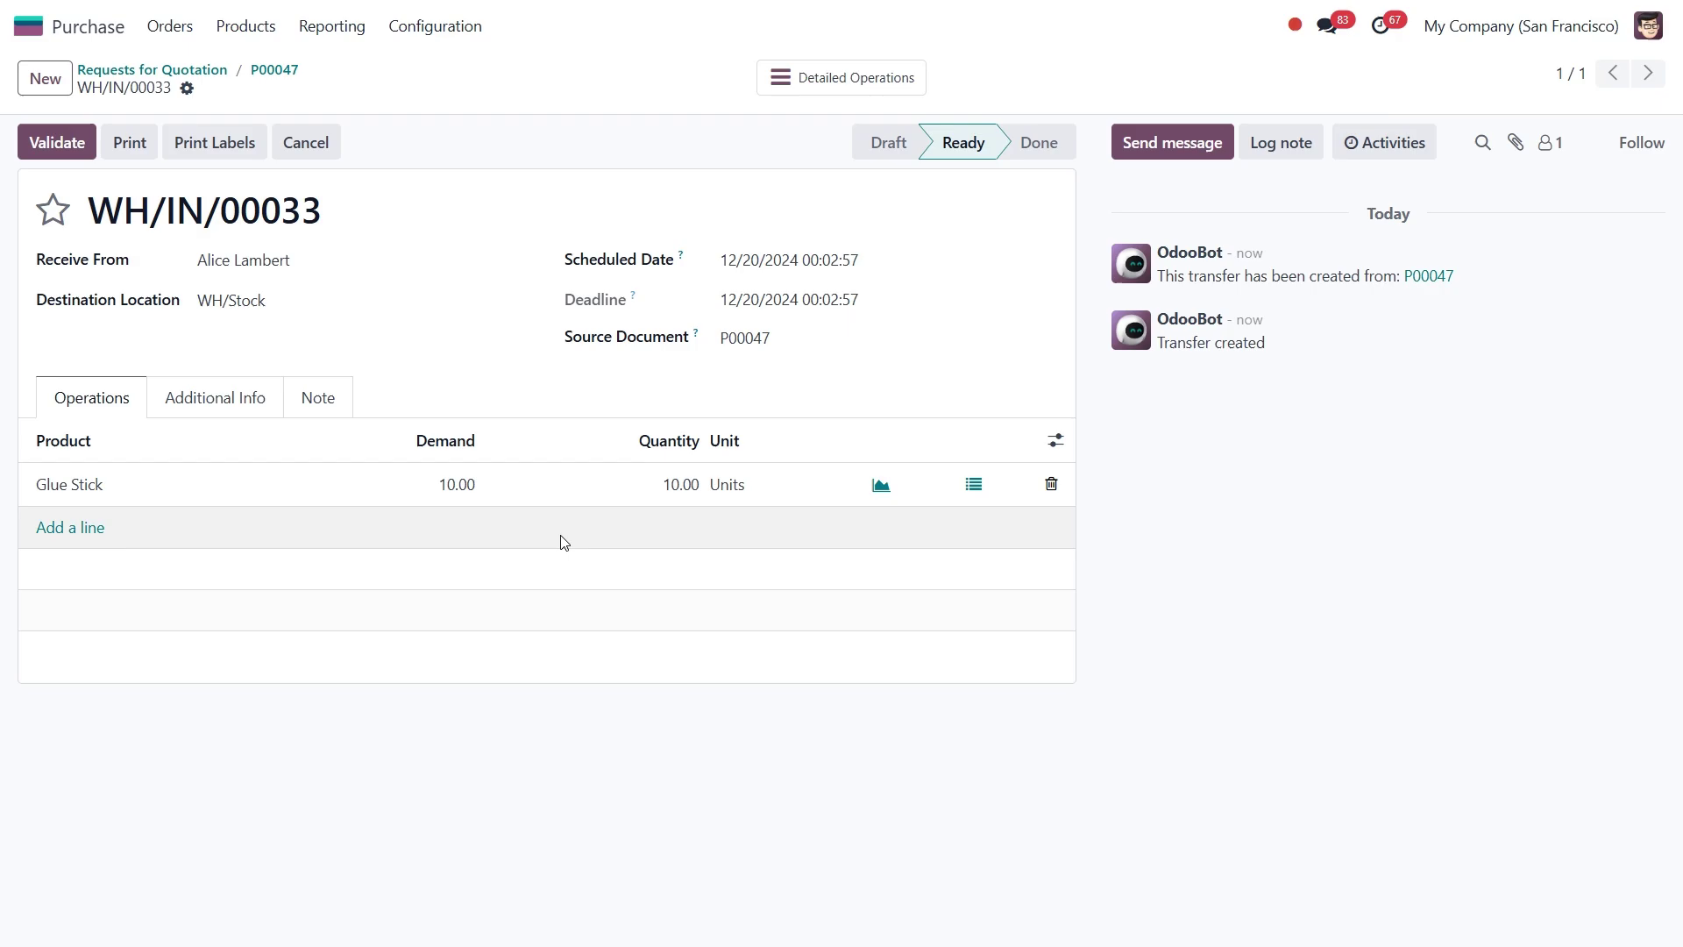
{"action": "left_click", "coordinate": [972, 486]}
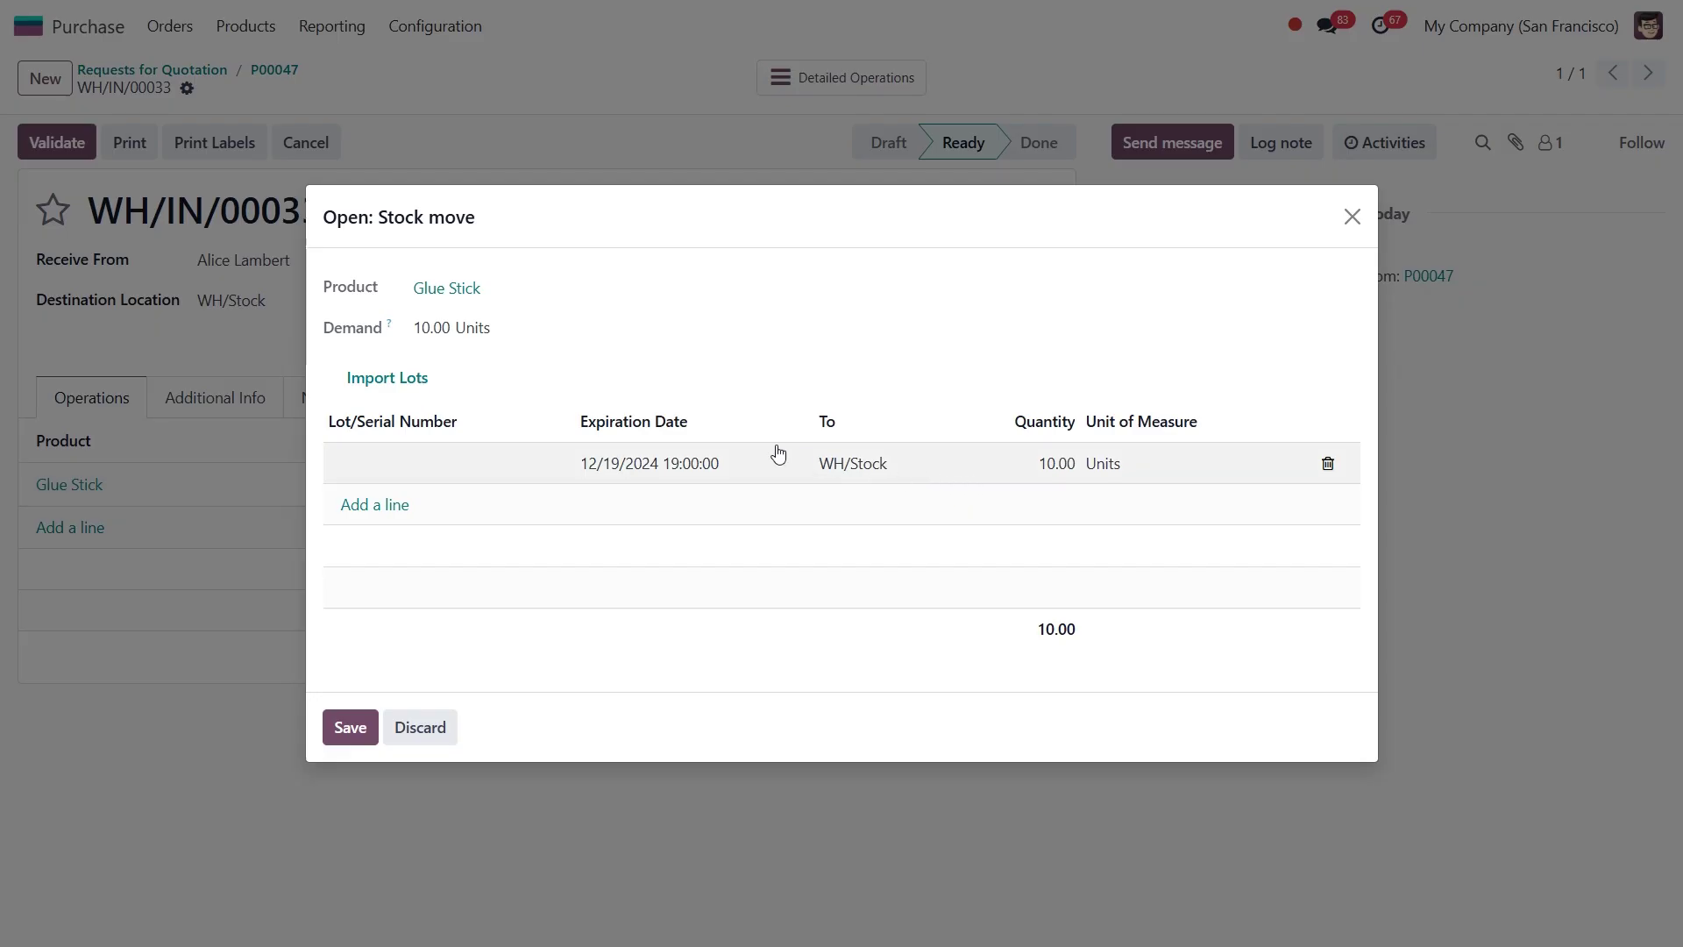
{"action": "left_click", "coordinate": [437, 463]}
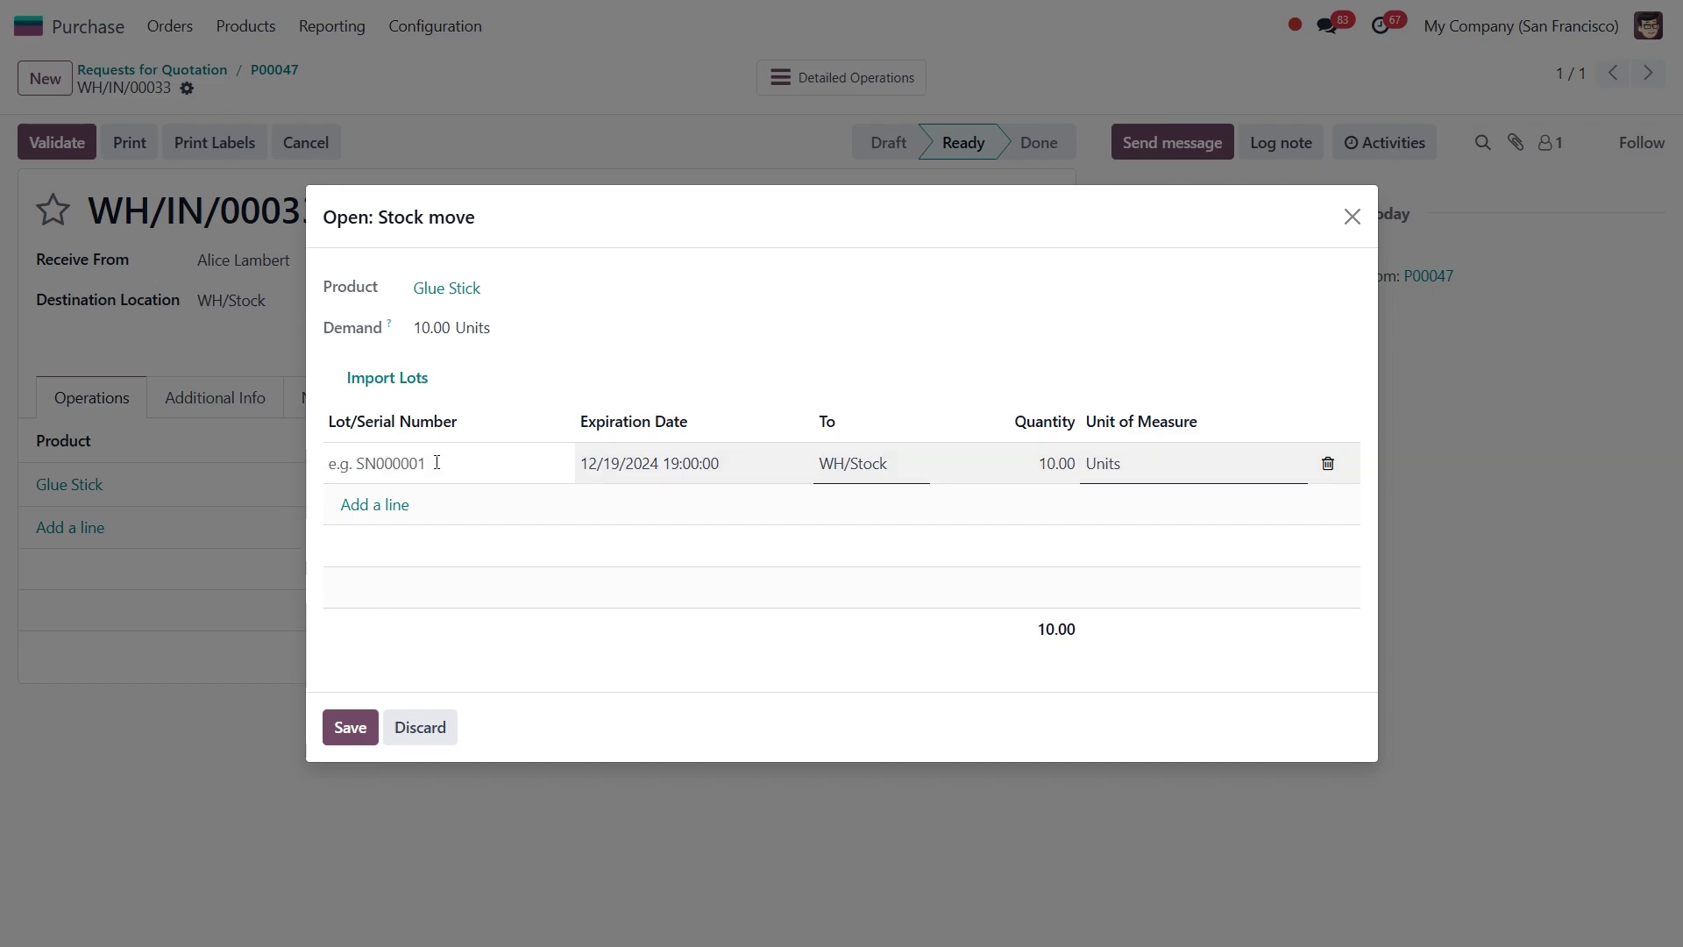
{"action": "type", "text": "LOT1"}
{"action": "left_click", "coordinate": [675, 469]}
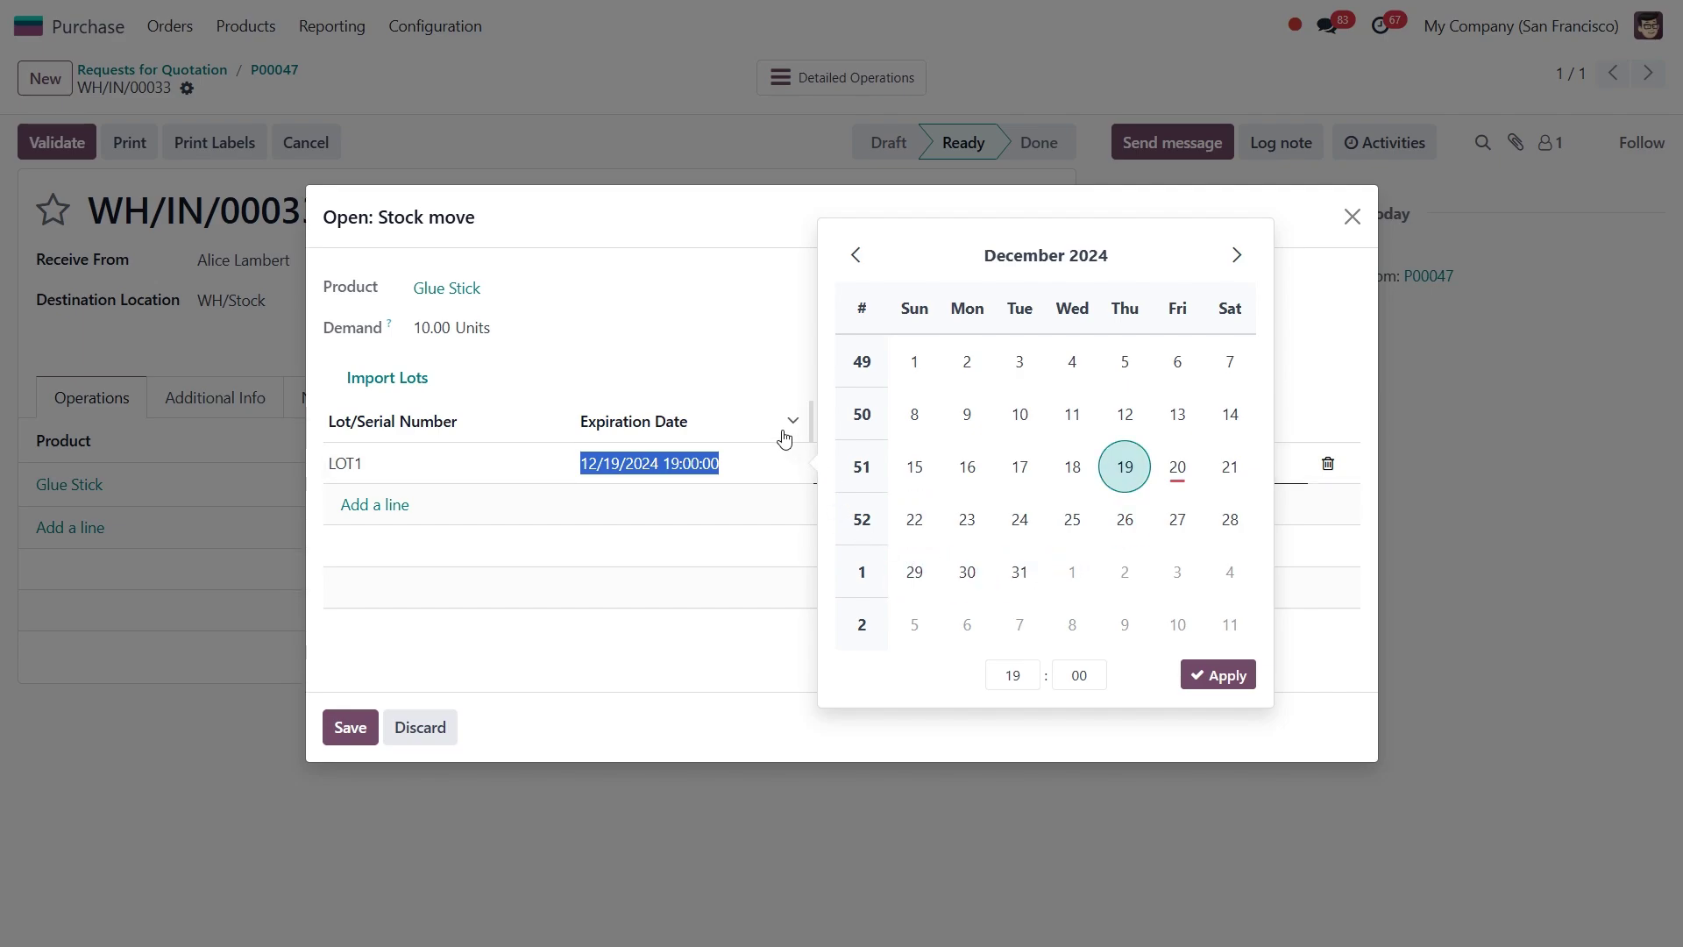
{"action": "left_click", "coordinate": [756, 364]}
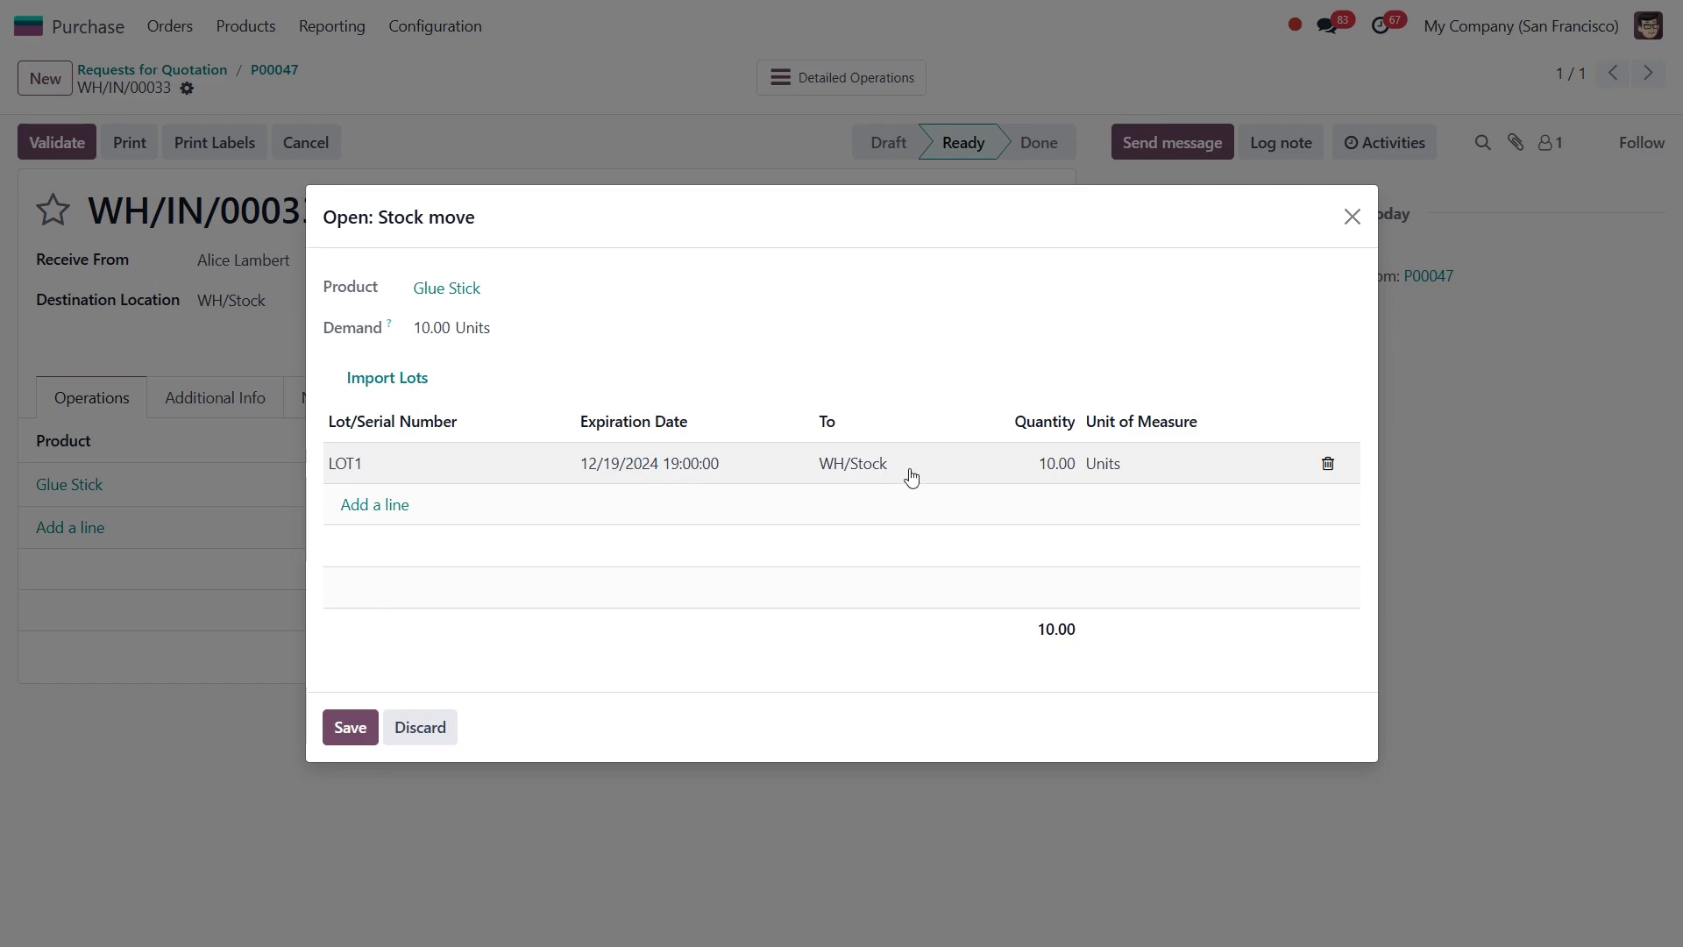
{"action": "left_click", "coordinate": [1053, 464]}
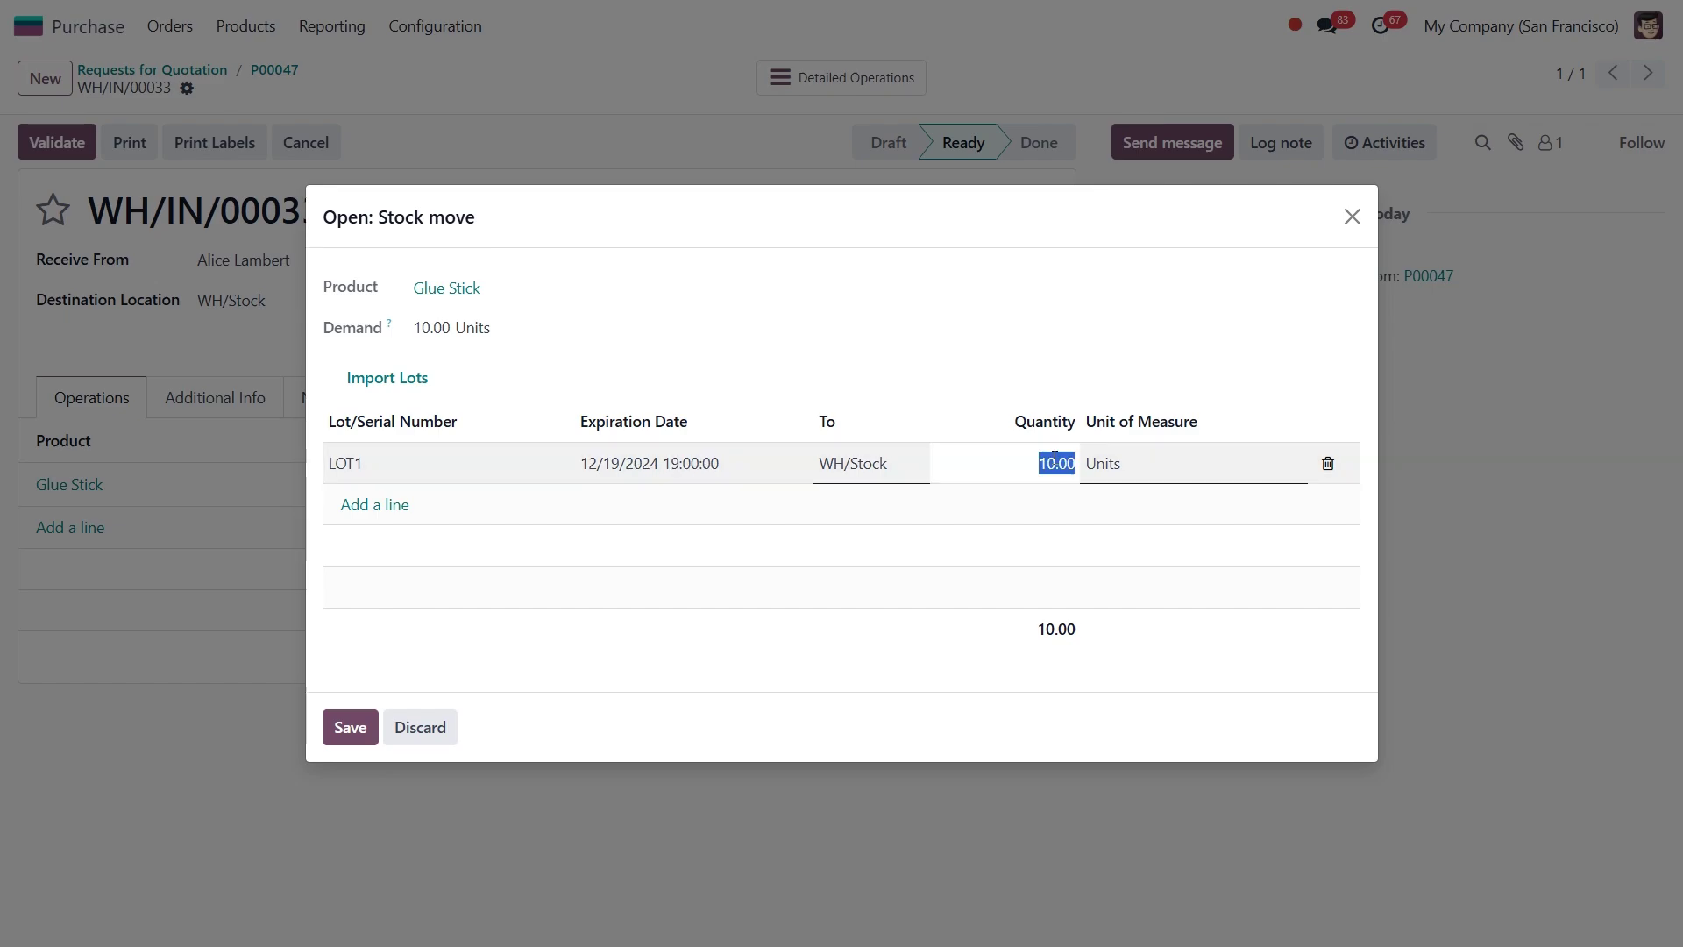
{"action": "type", "text": "5"}
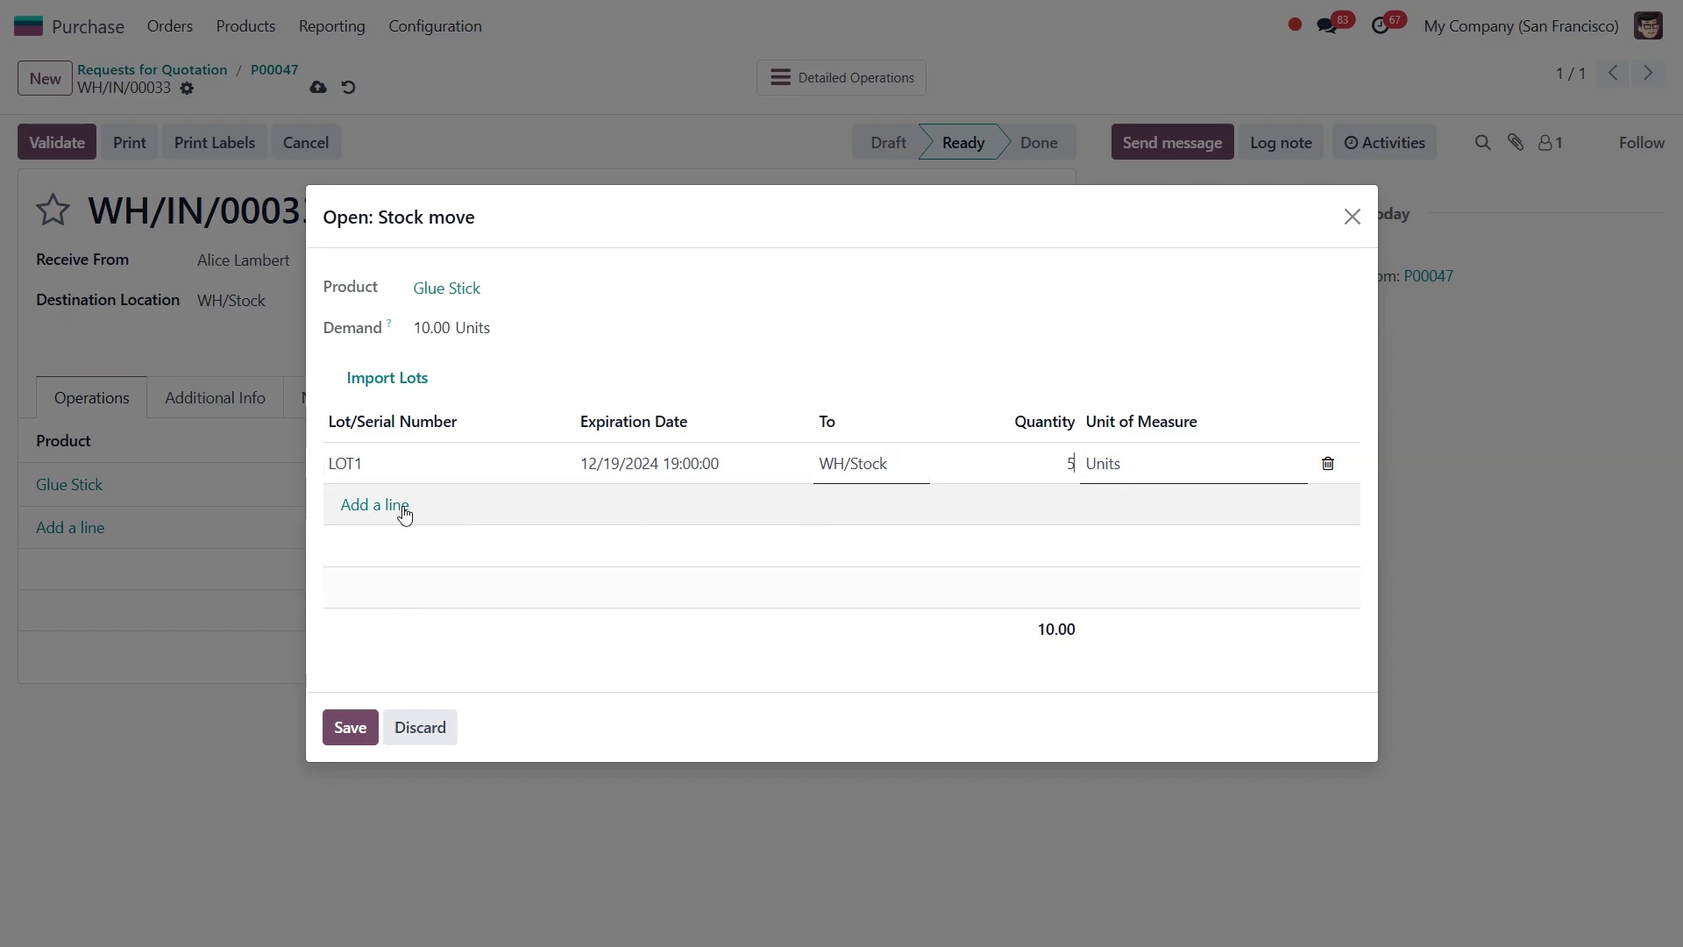
{"action": "left_click", "coordinate": [374, 506]}
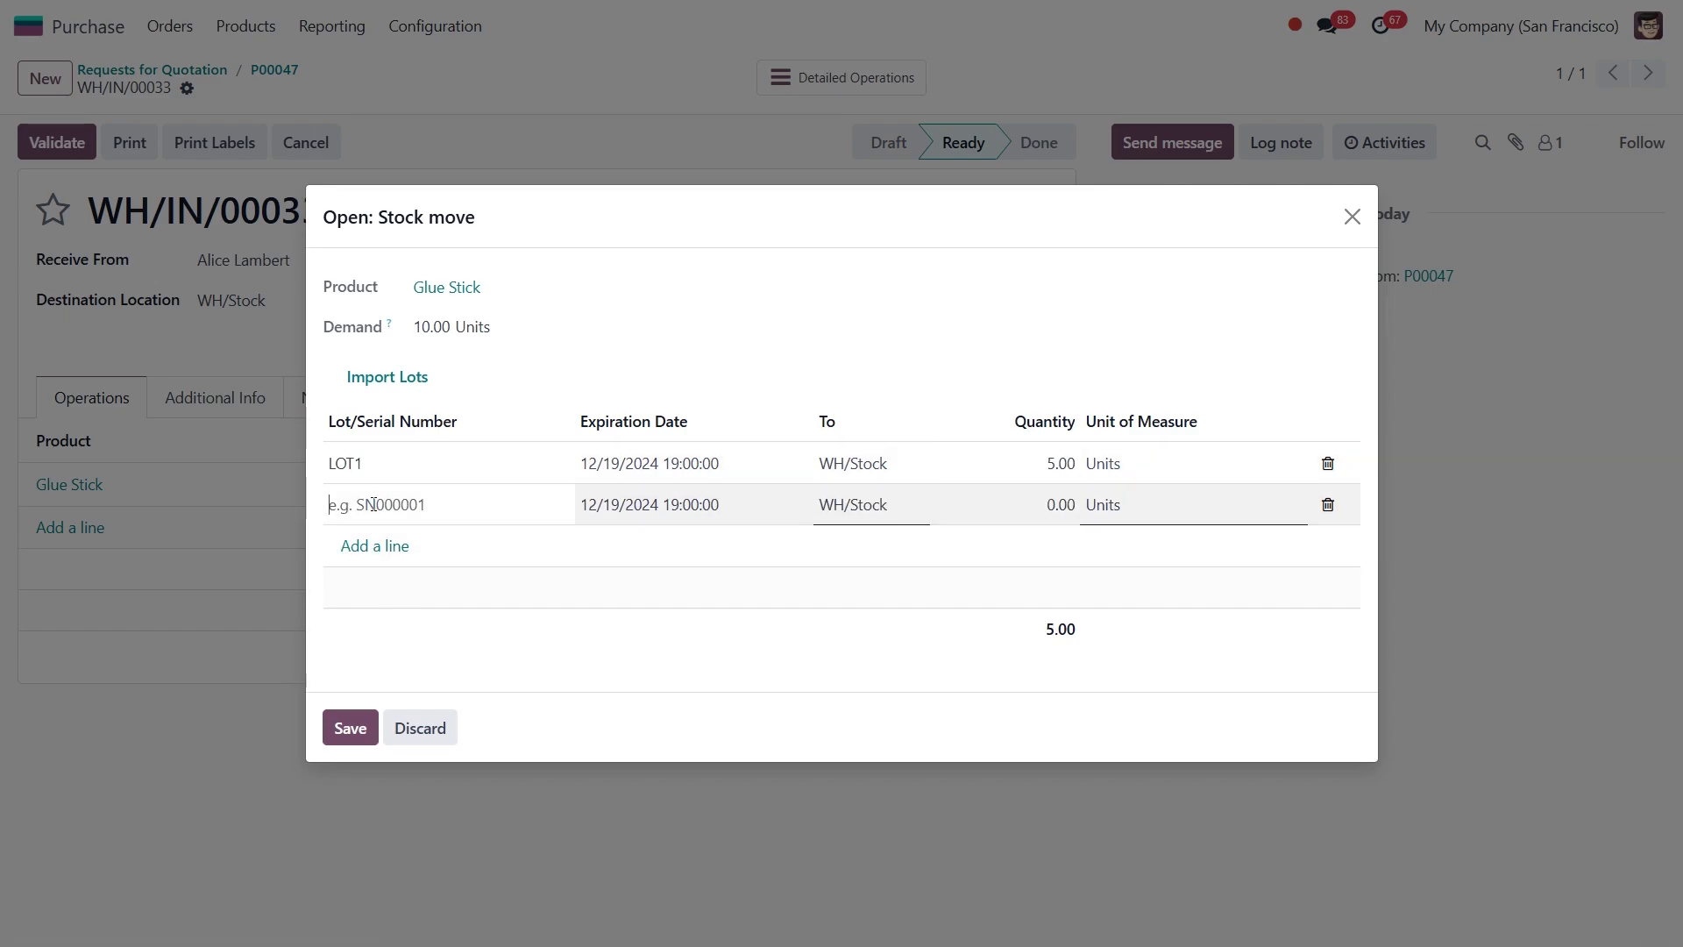
- Enter LOT2 for 5 units expiring 01/16/2025 and save the lot details
{"action": "type", "text": "LOT2"}
{"action": "left_click", "coordinate": [639, 513]}
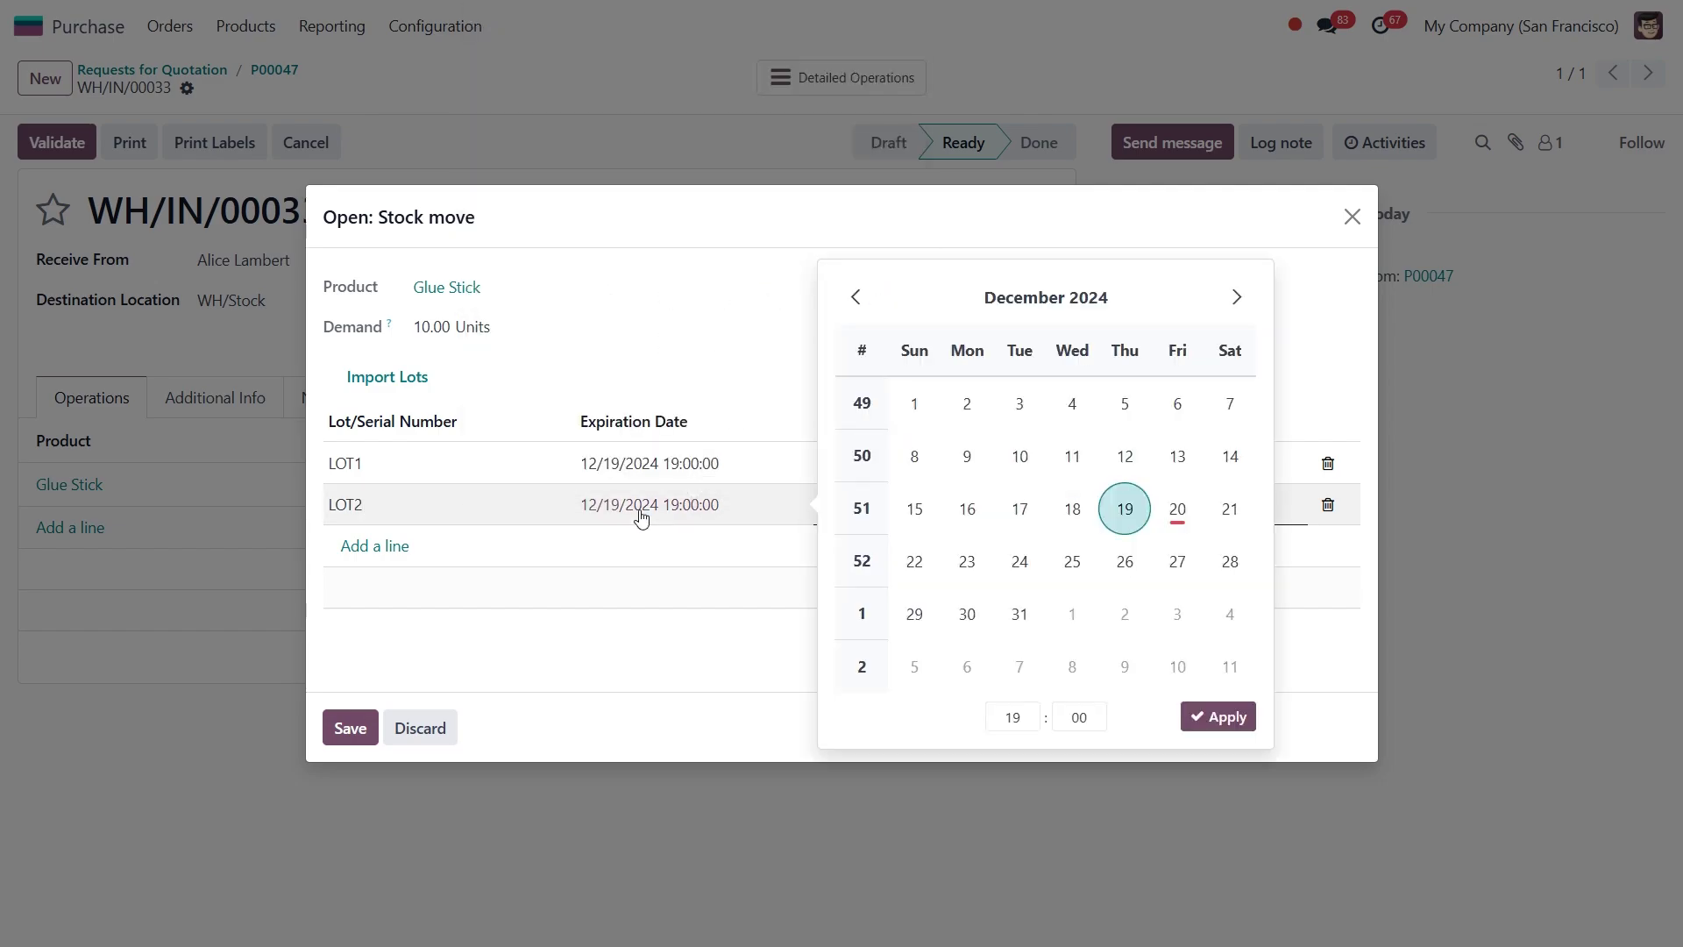
{"action": "left_click", "coordinate": [1242, 298]}
{"action": "left_click", "coordinate": [1125, 508]}
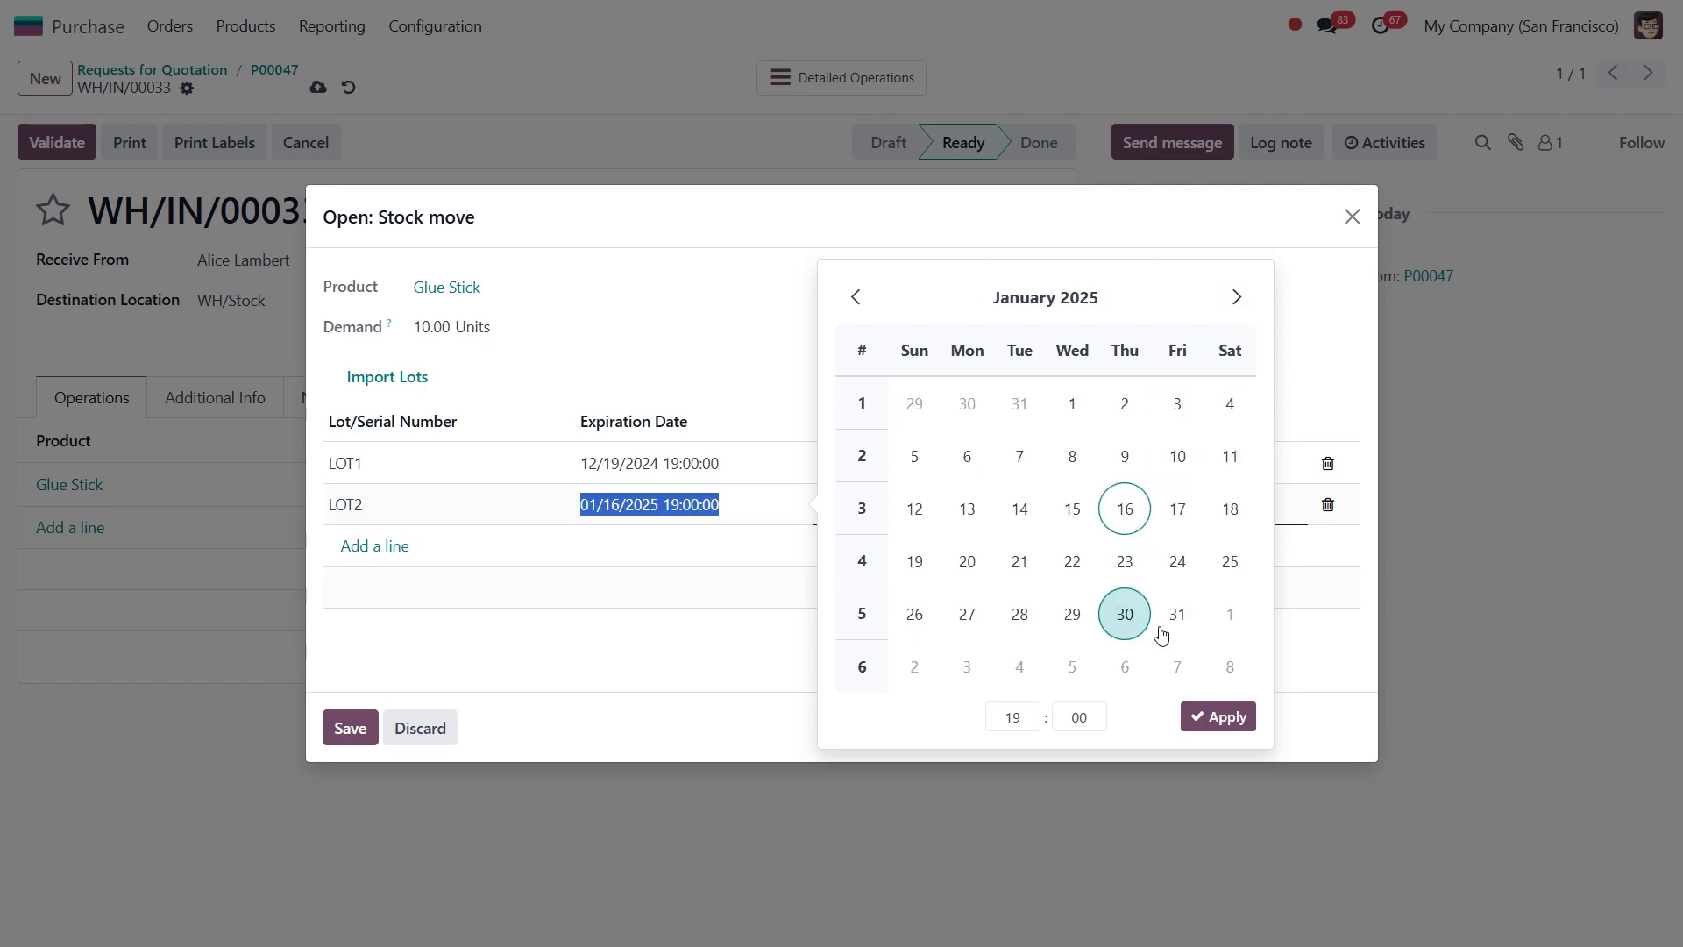
{"action": "left_click", "coordinate": [1205, 717]}
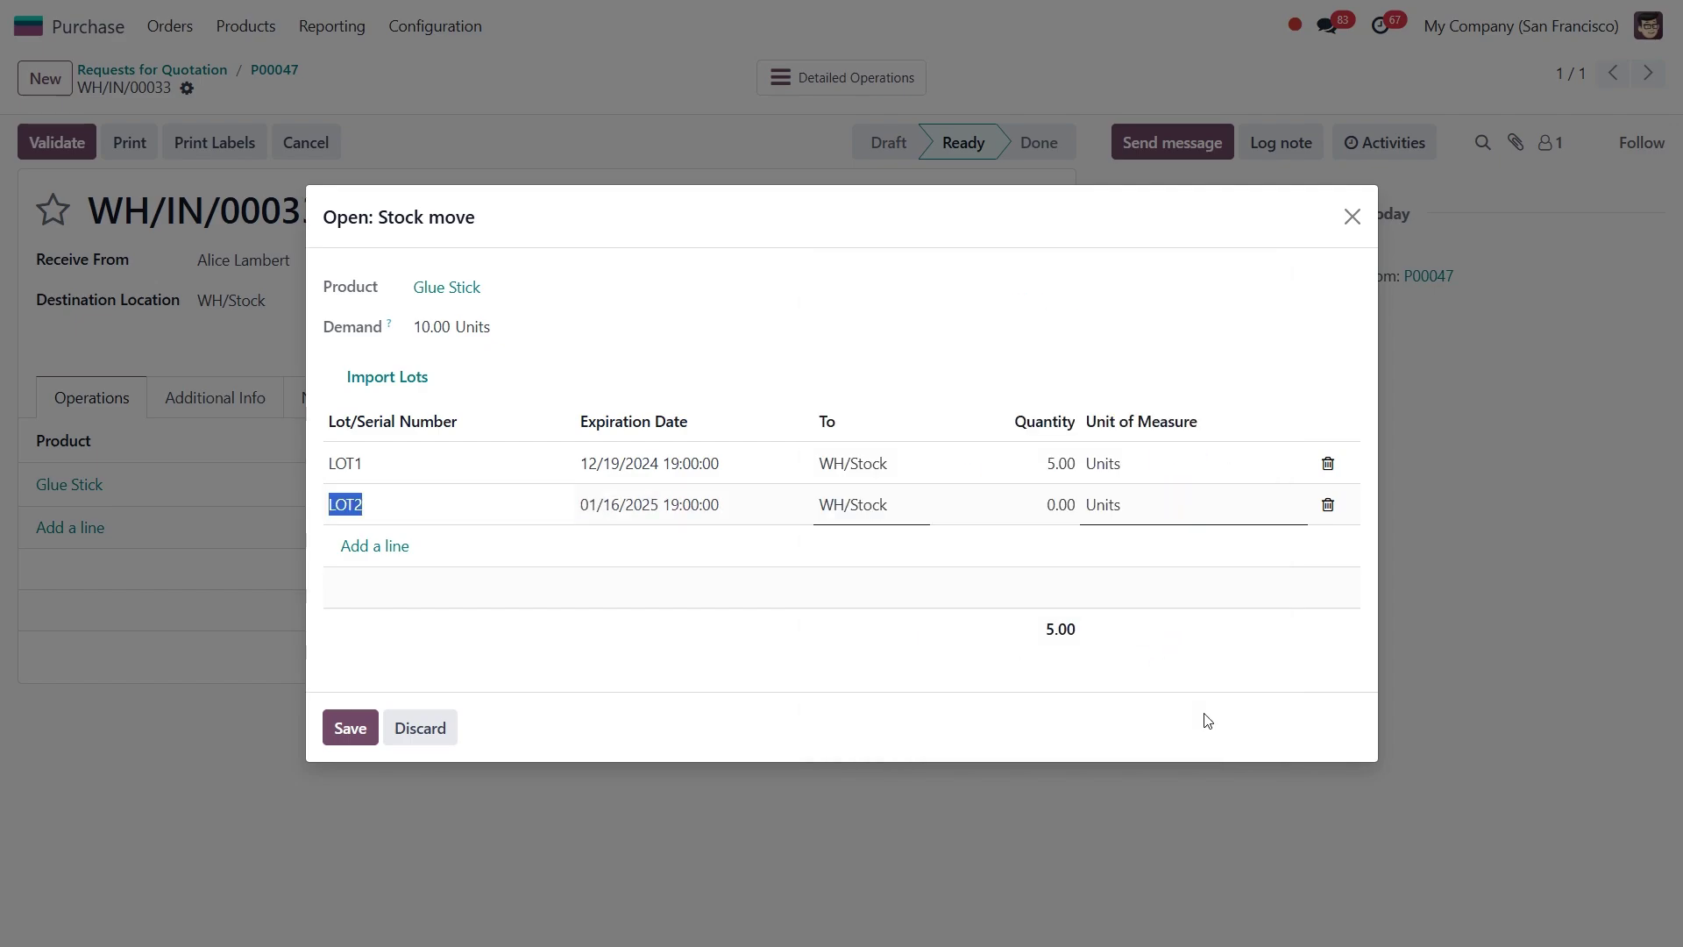
{"action": "left_click", "coordinate": [1062, 508]}
{"action": "type", "text": "5"}
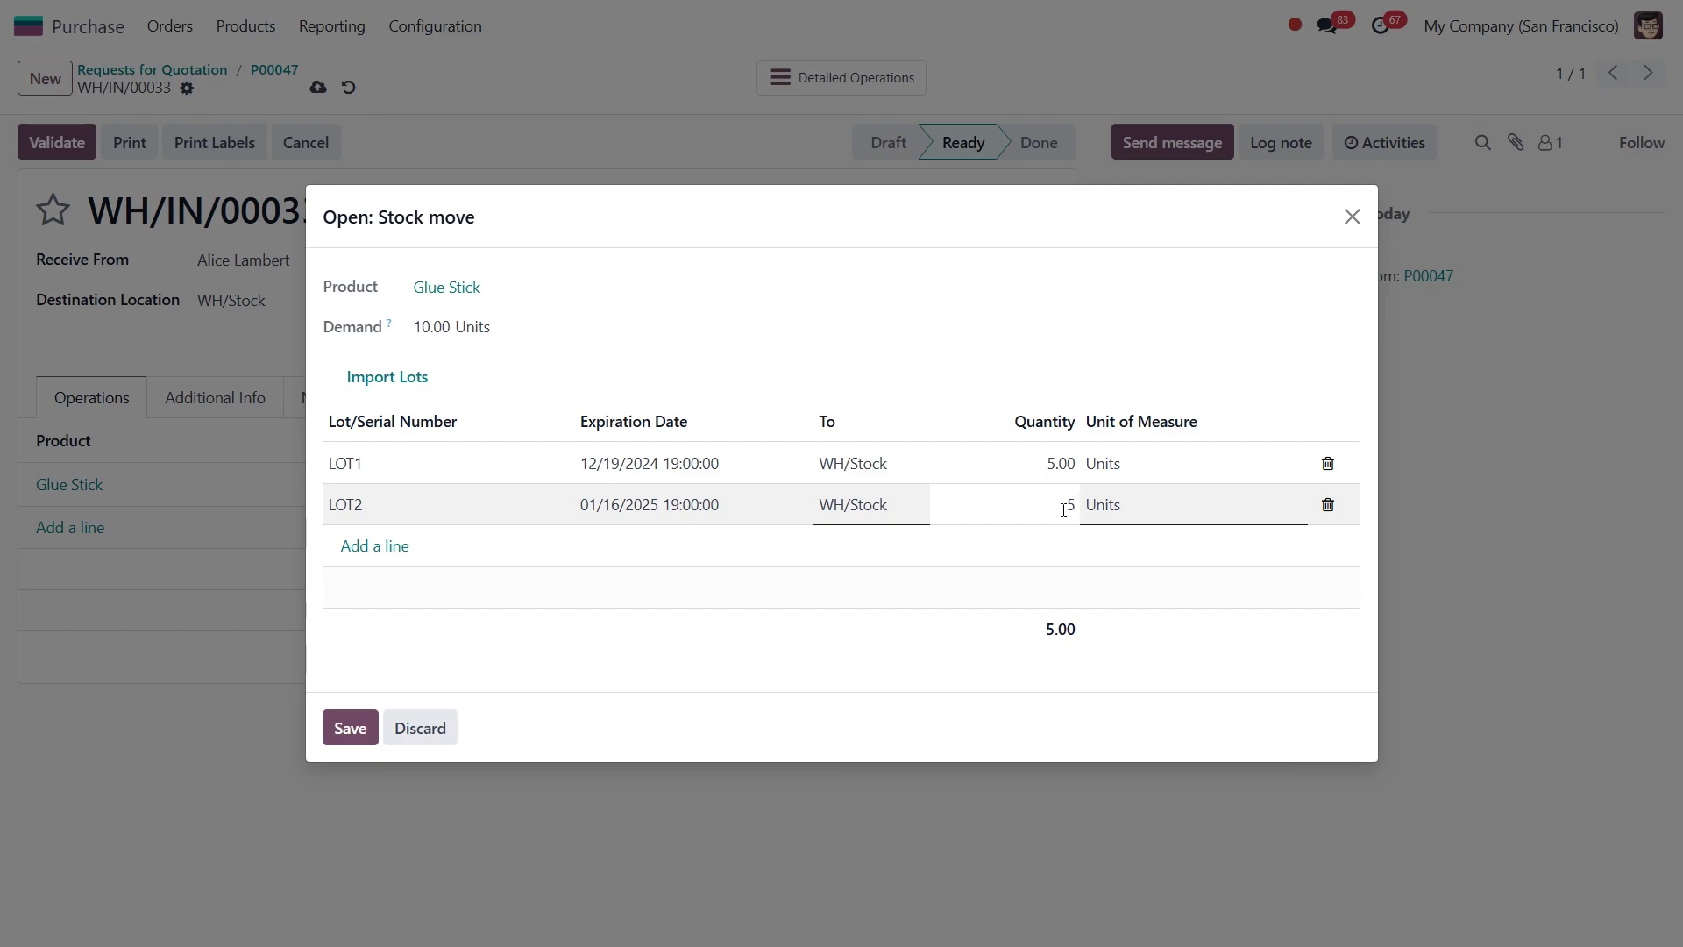
{"action": "left_click", "coordinate": [362, 728]}
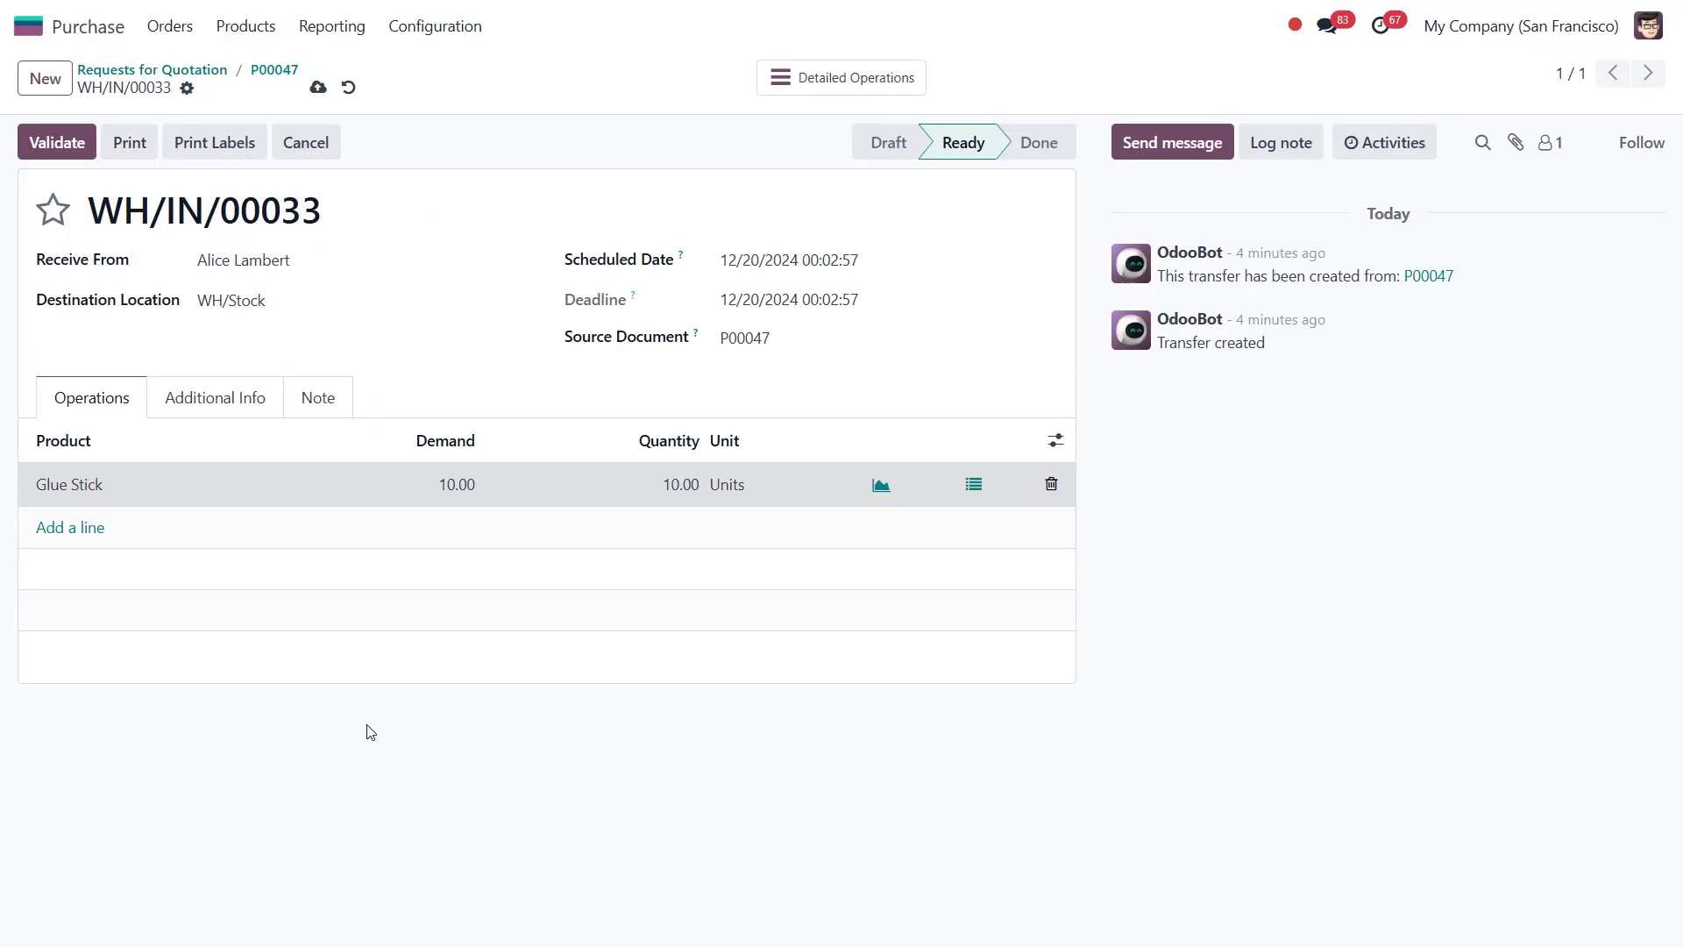
- Validate receipt WH/IN/00033, then go to the Sales app's quotations
{"action": "left_click", "coordinate": [56, 140]}
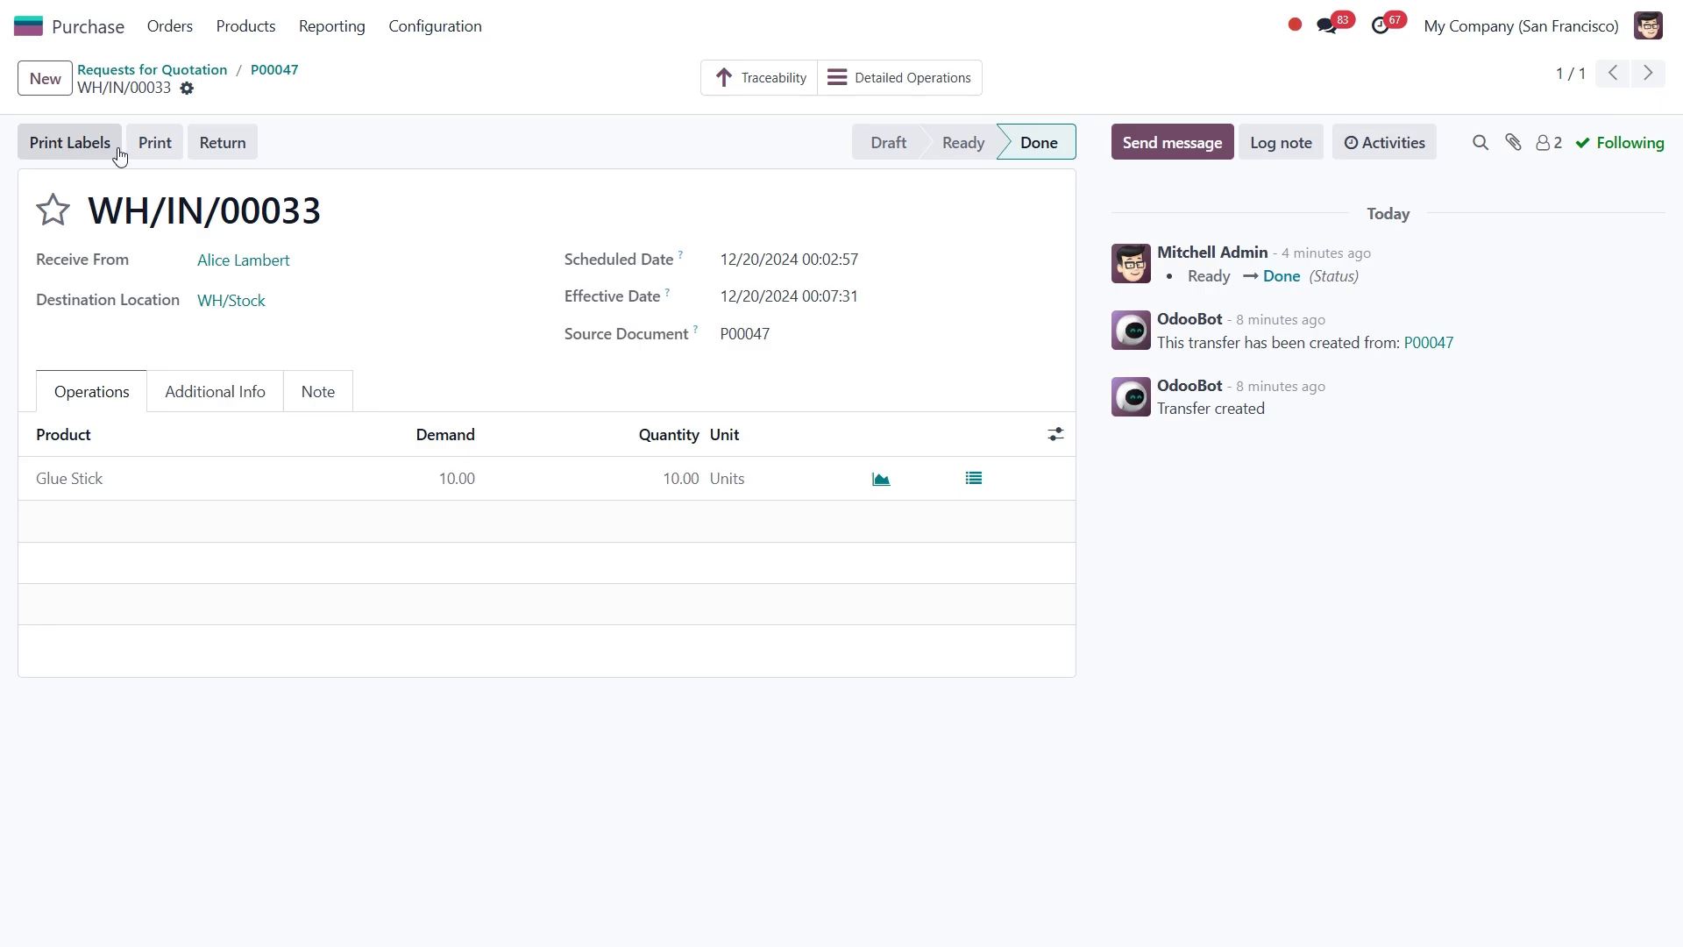
{"action": "left_click", "coordinate": [46, 37]}
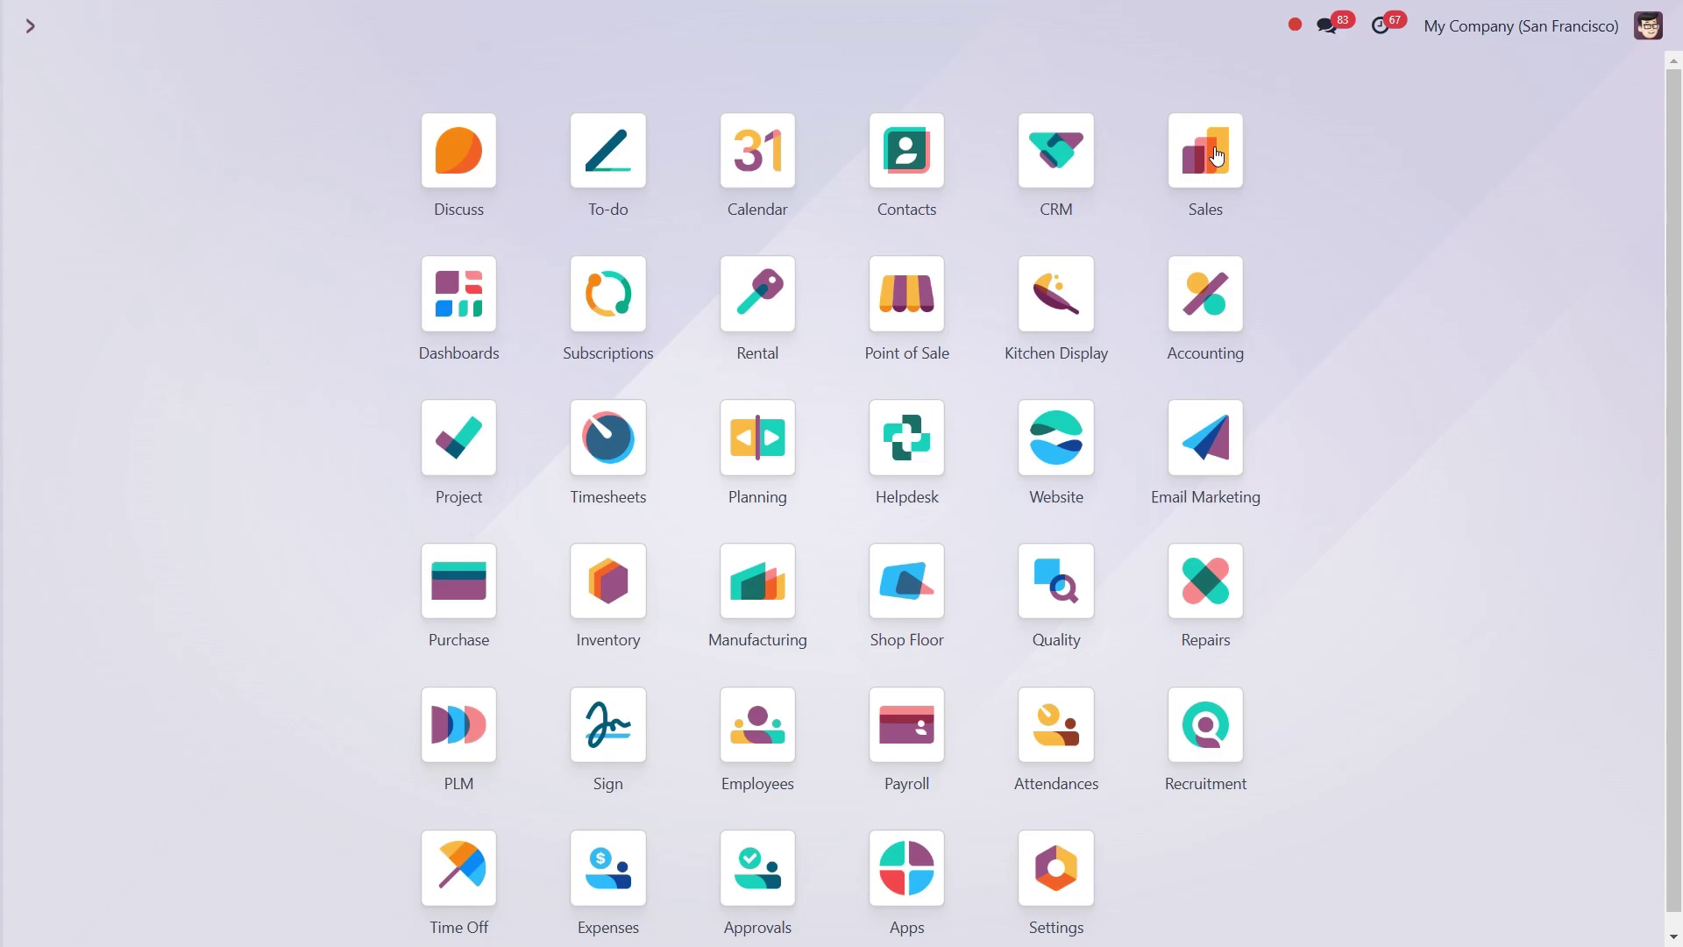
{"action": "left_click", "coordinate": [1198, 180]}
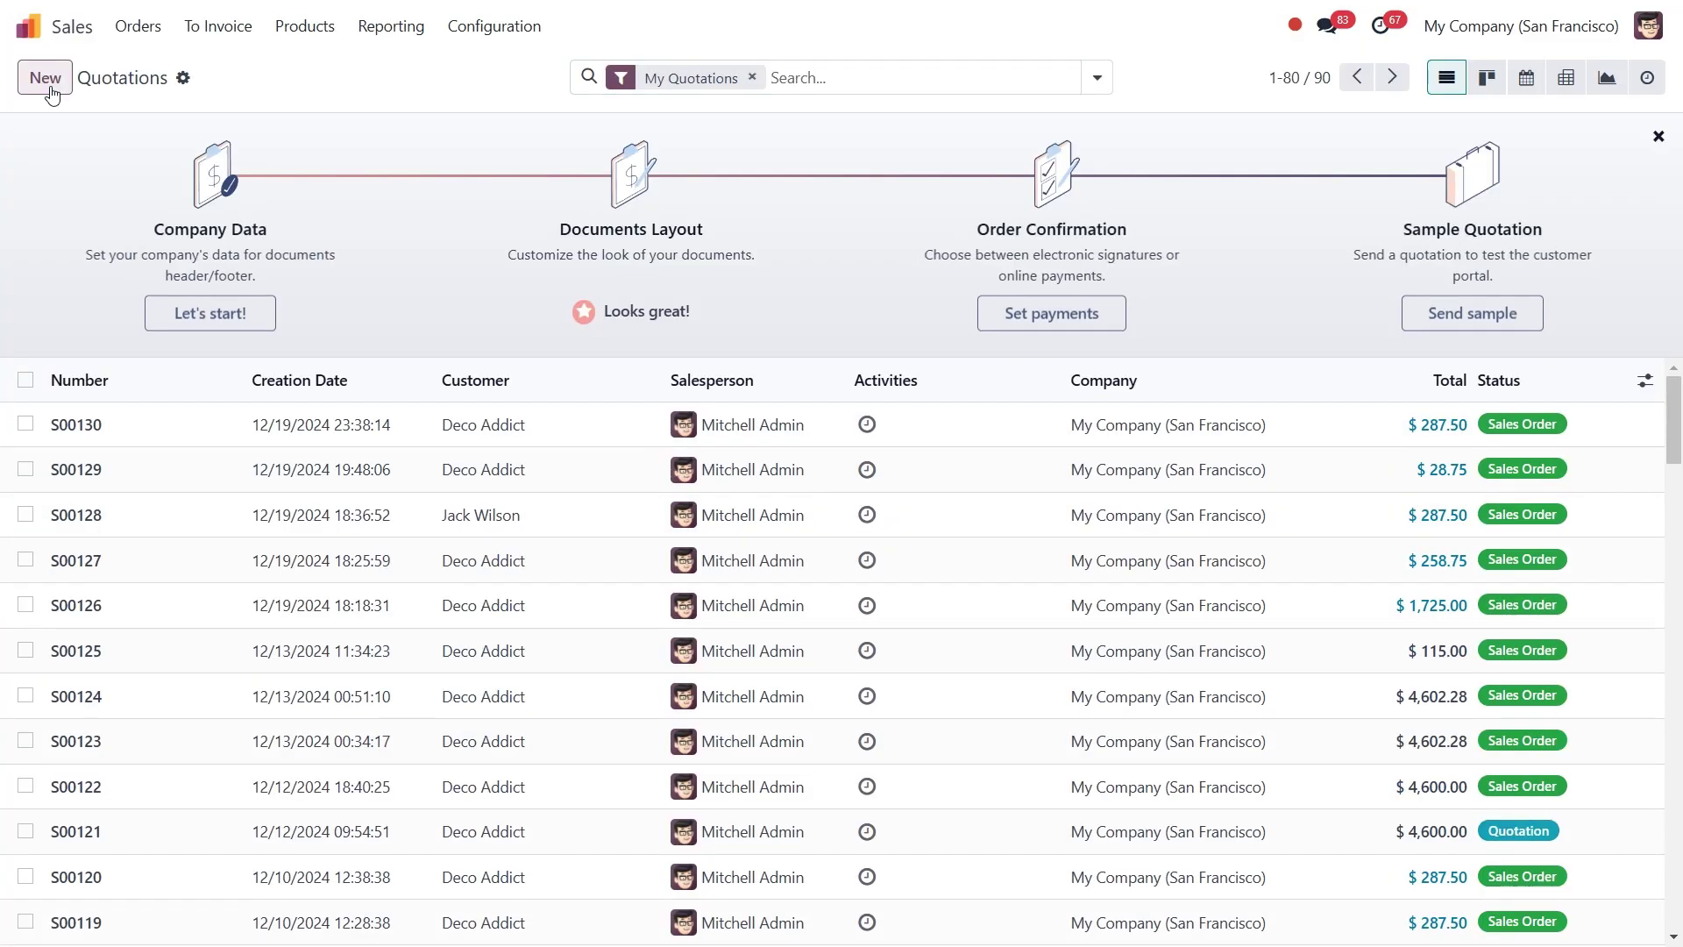
- Create and confirm a sales order for 10 Glue Sticks for customer Deco Addict
{"action": "left_click", "coordinate": [45, 79]}
{"action": "left_click", "coordinate": [211, 261]}
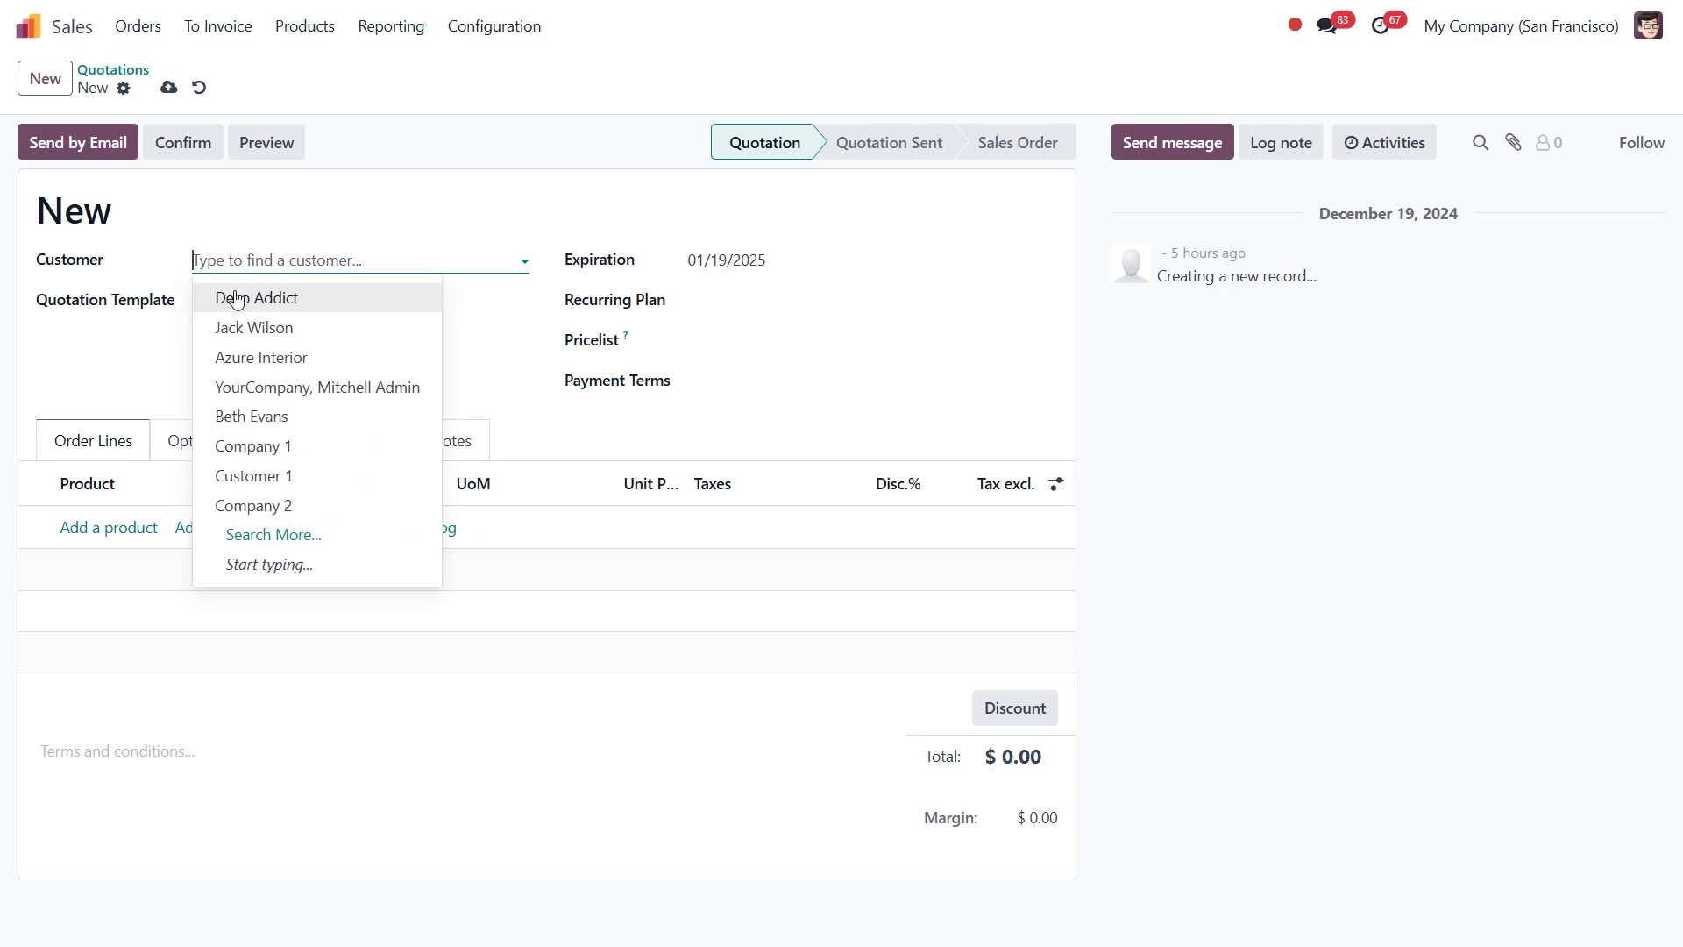
{"action": "left_click", "coordinate": [238, 295]}
{"action": "left_click", "coordinate": [120, 528]}
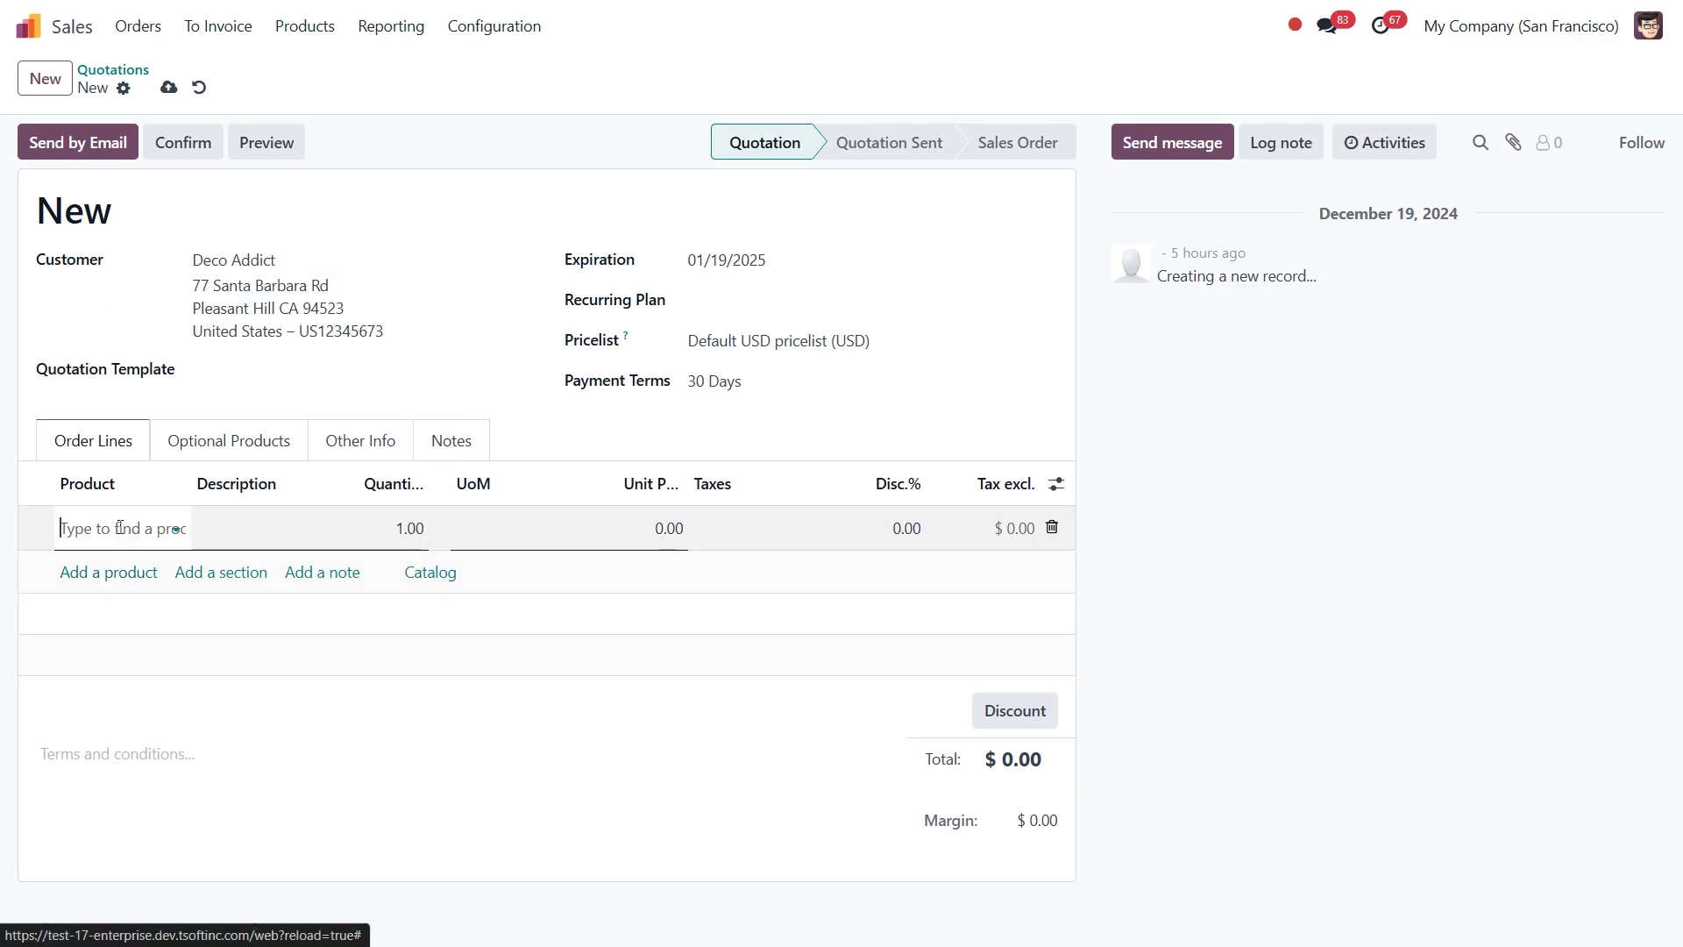
{"action": "type", "text": "glue stick"}
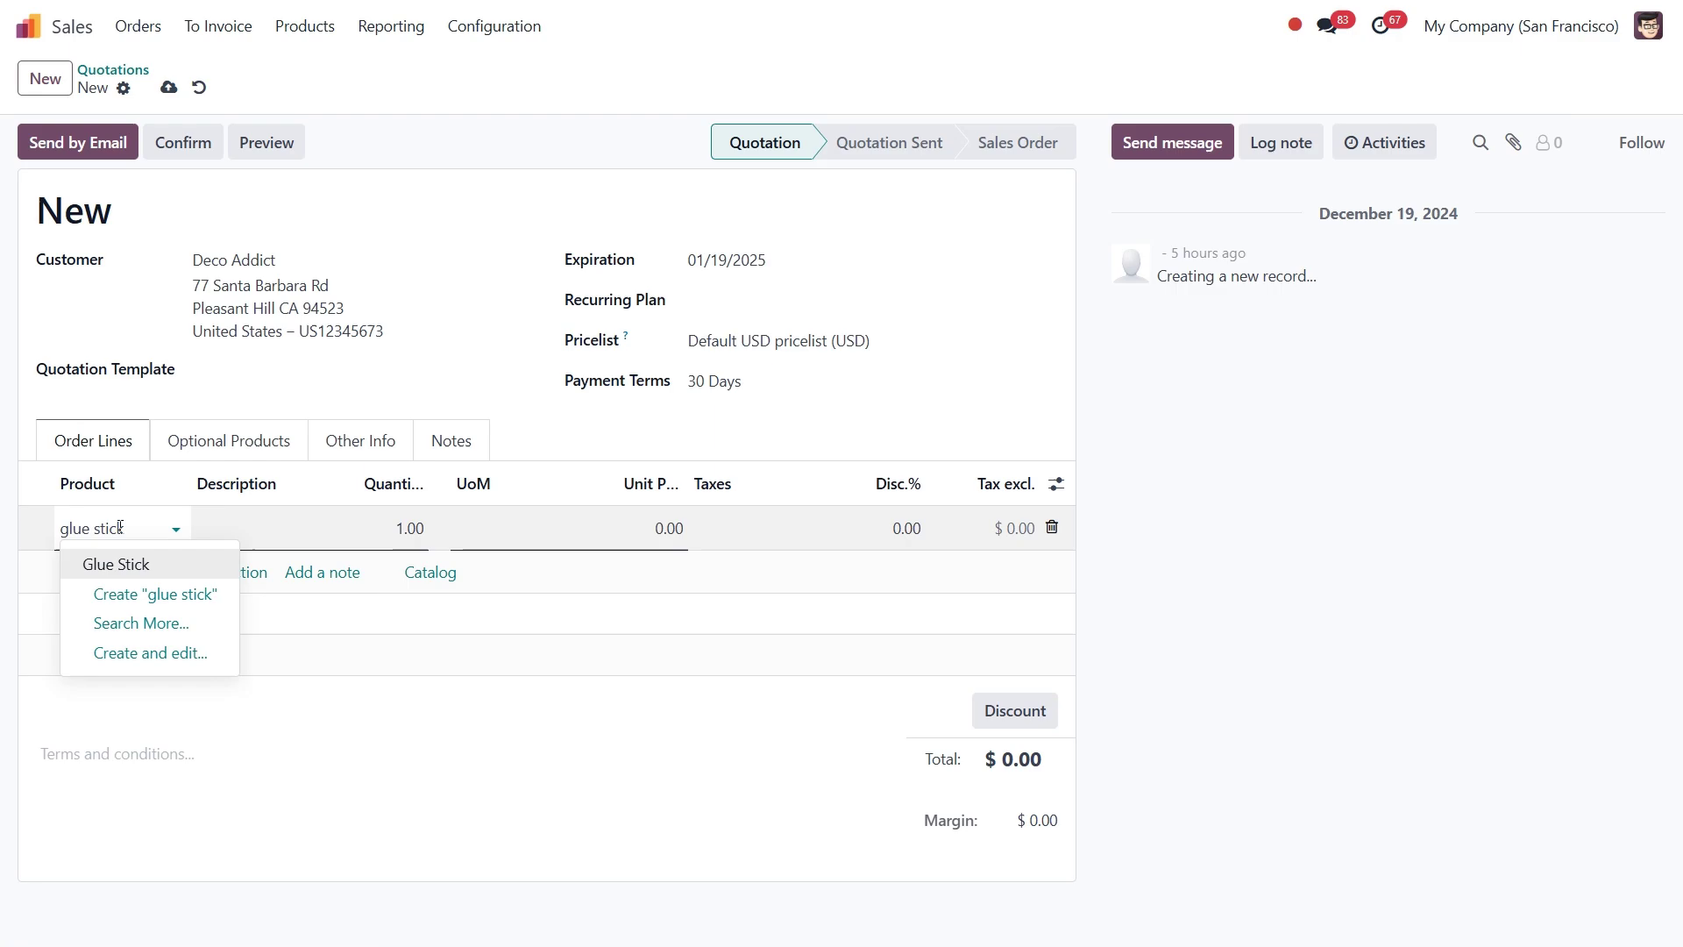
{"action": "left_click", "coordinate": [144, 565]}
{"action": "left_click", "coordinate": [404, 522]}
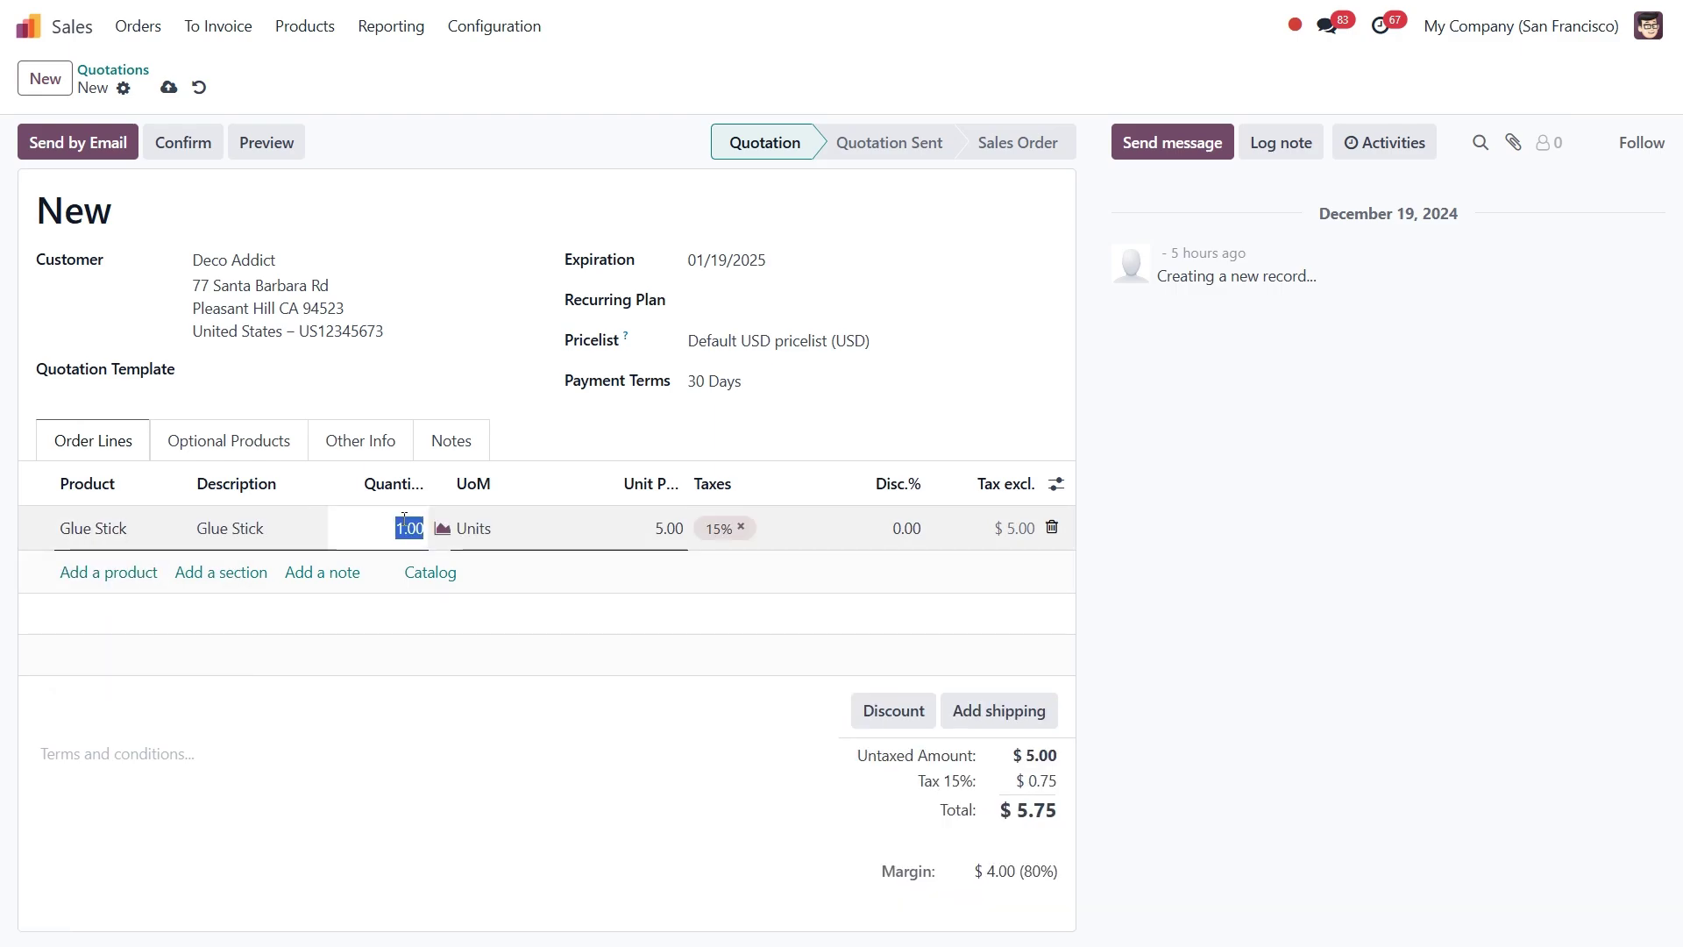
{"action": "type", "text": "10"}
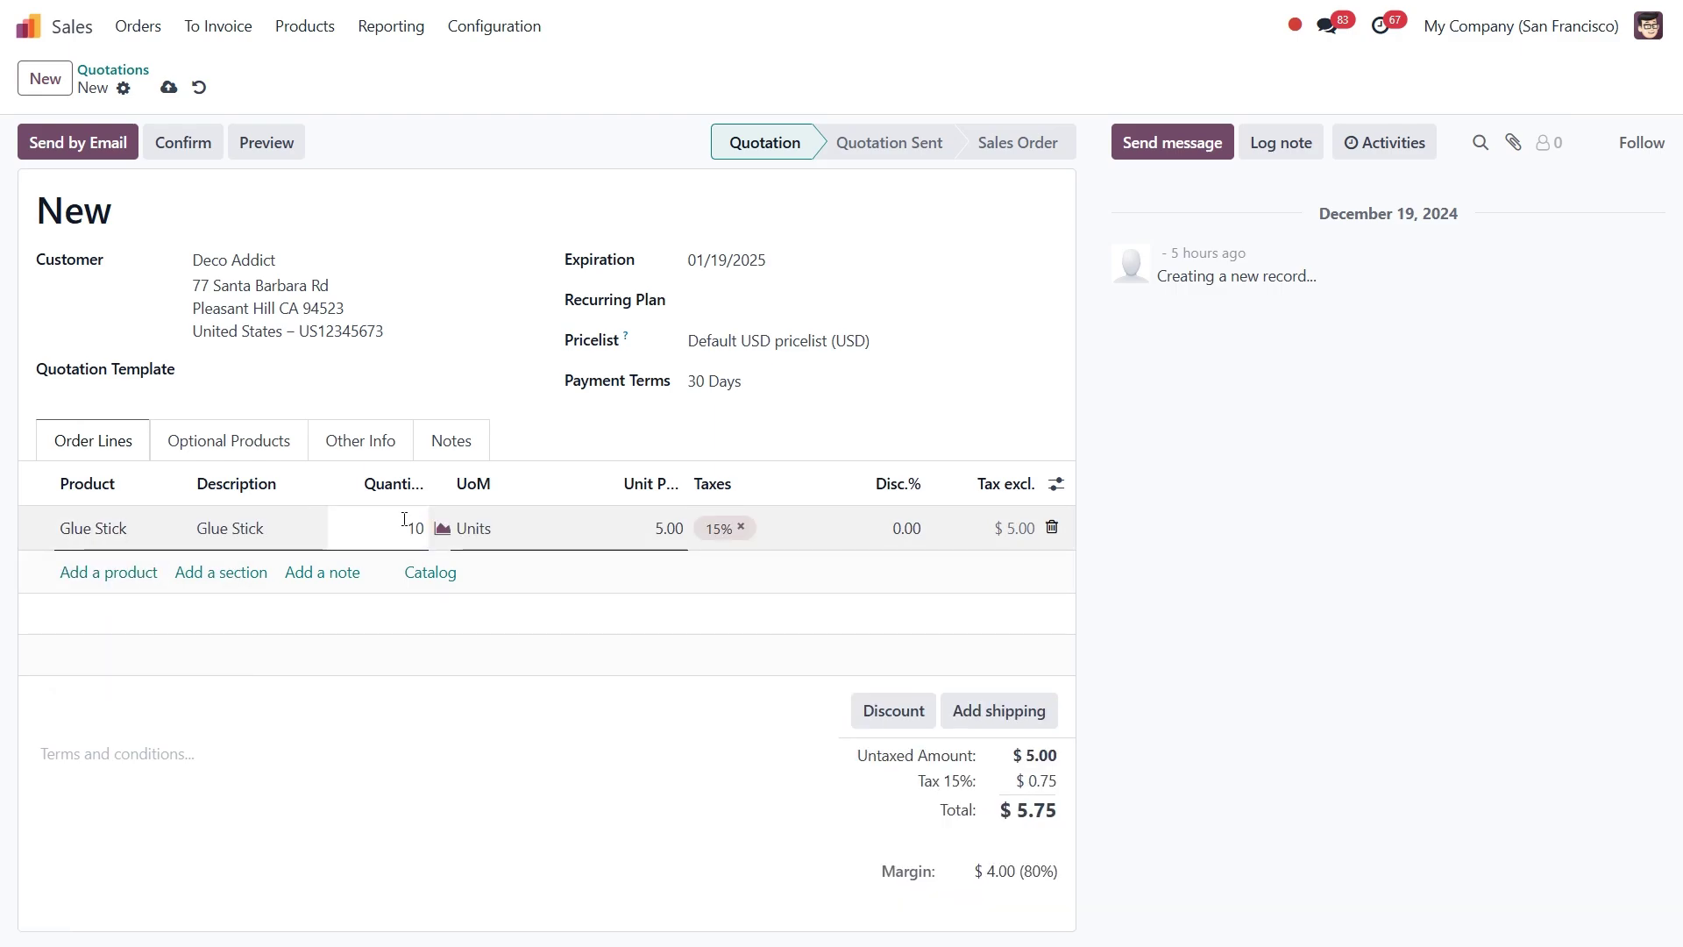
{"action": "left_click", "coordinate": [191, 140]}
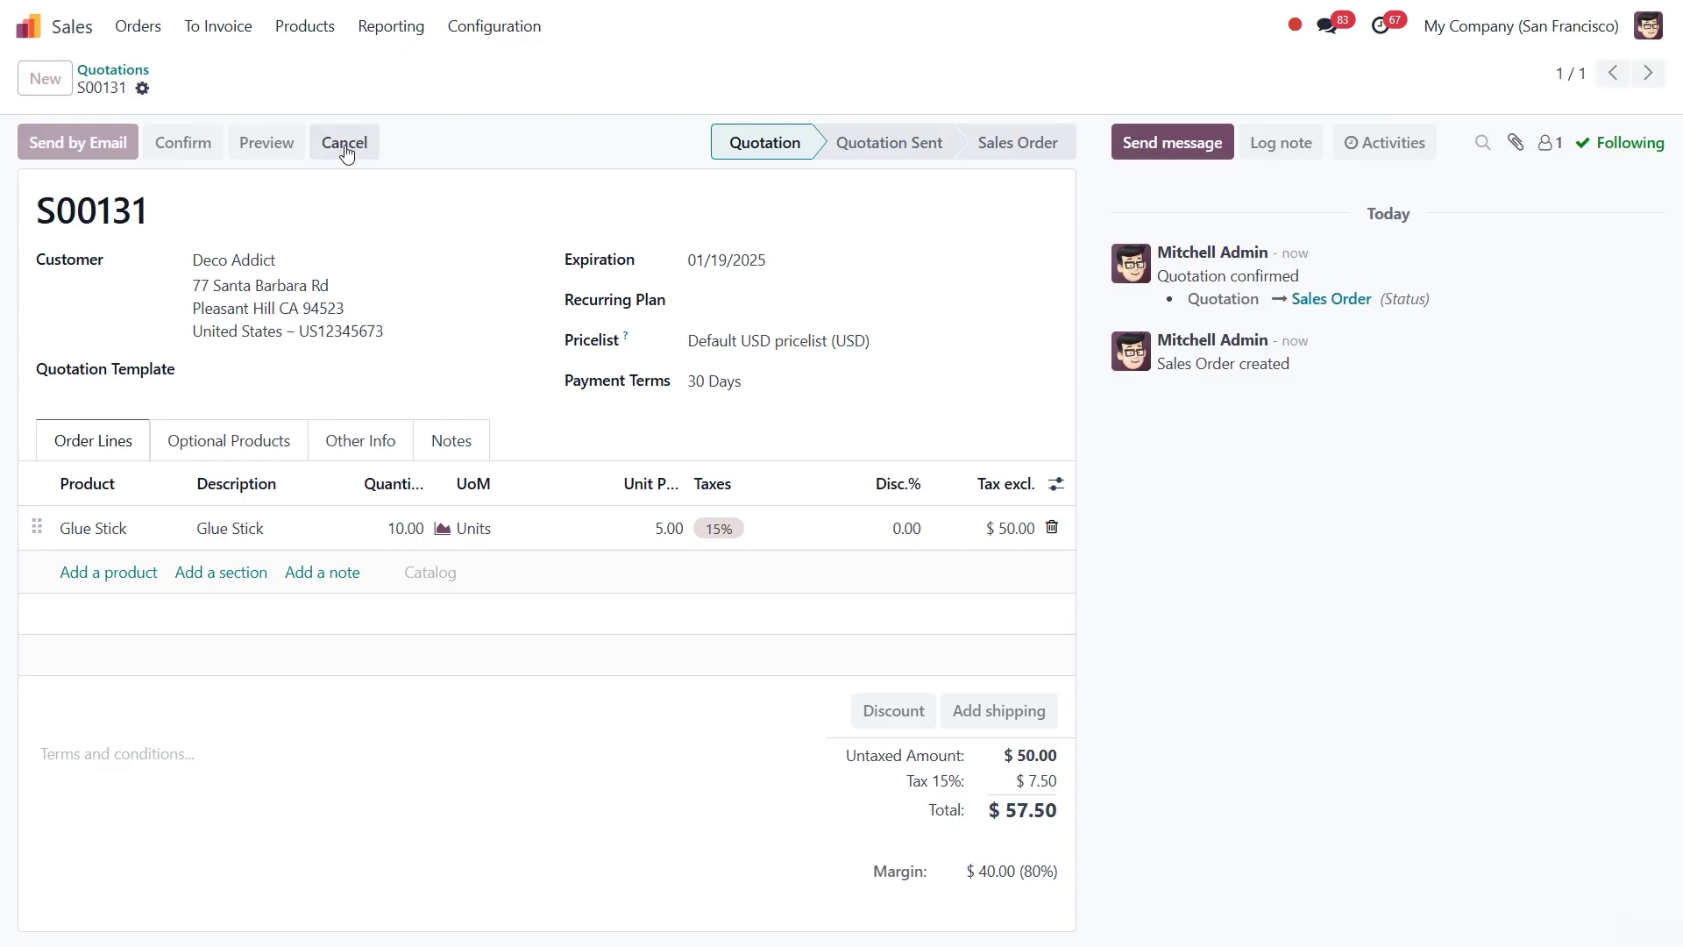
- Validate delivery WH/OUT/00071 from the sales order, proceeding with all Glue Sticks except expired LOT1
{"action": "left_click", "coordinate": [812, 82]}
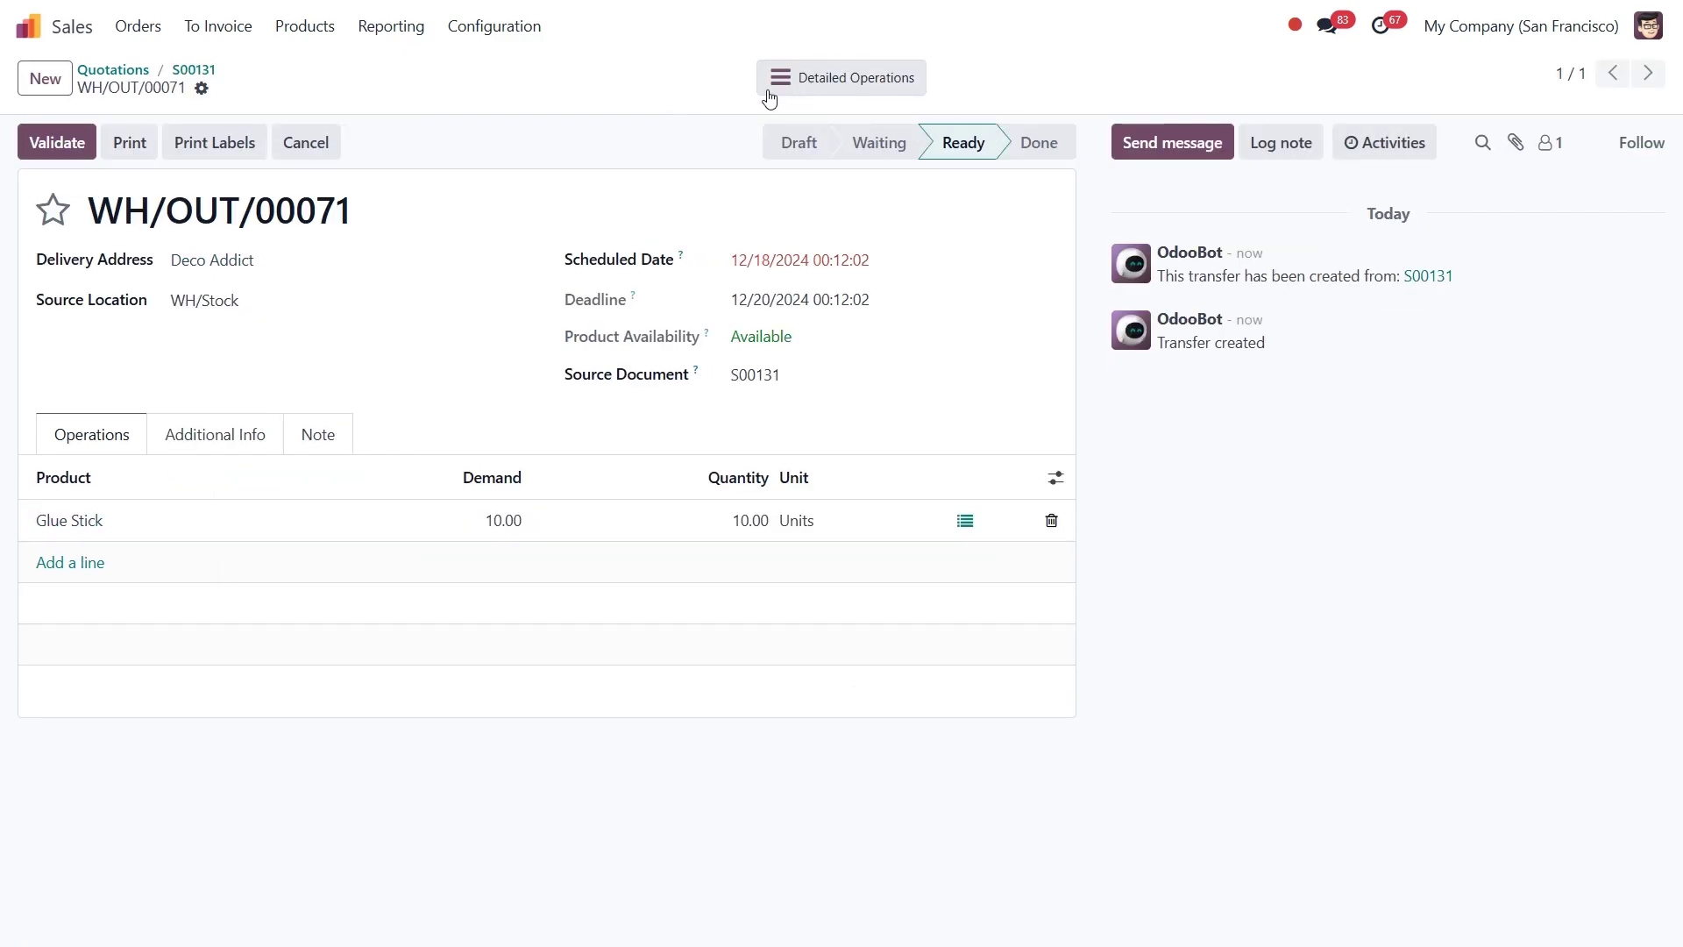
{"action": "left_click", "coordinate": [56, 143]}
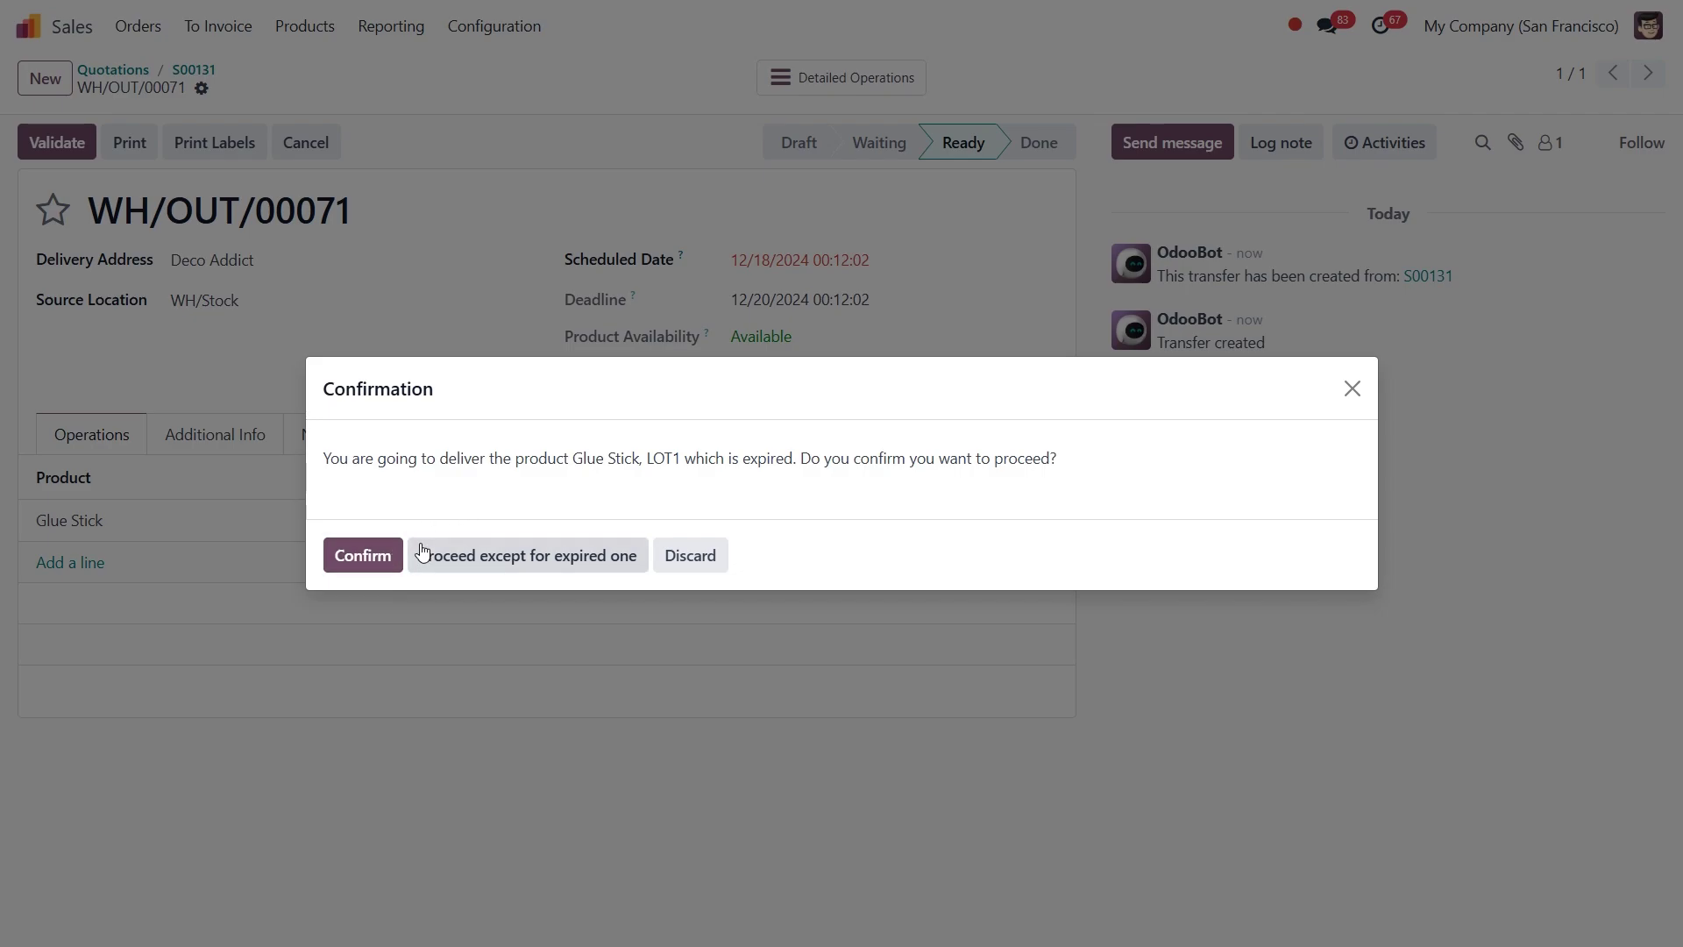
{"action": "left_click", "coordinate": [539, 557]}
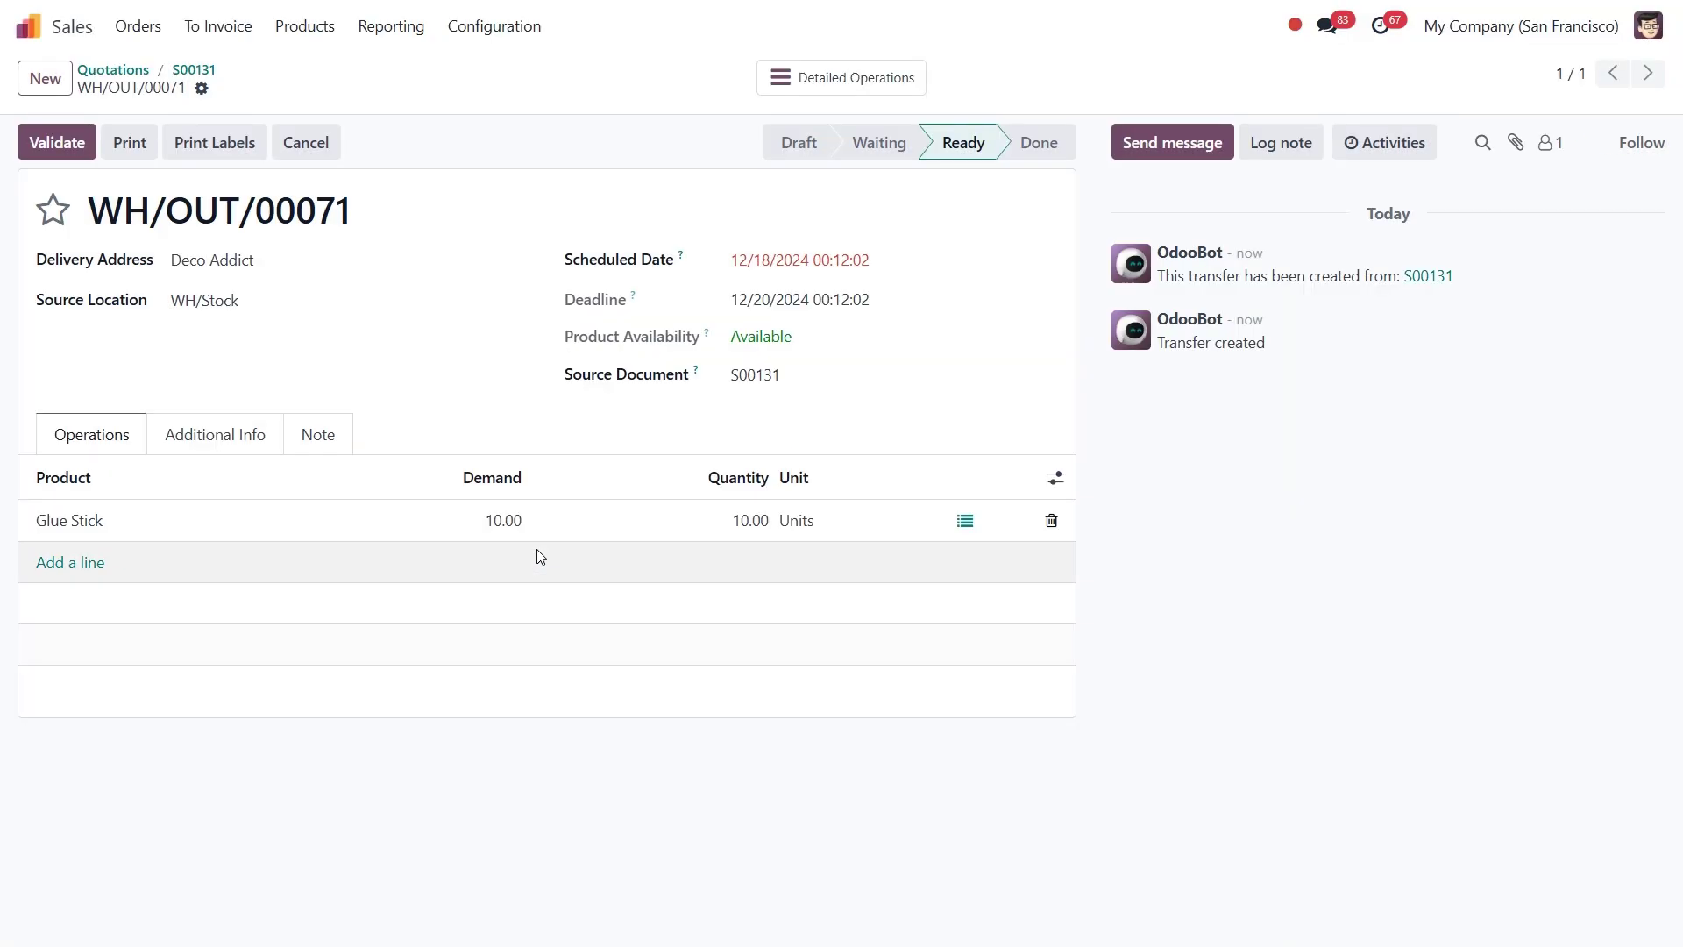